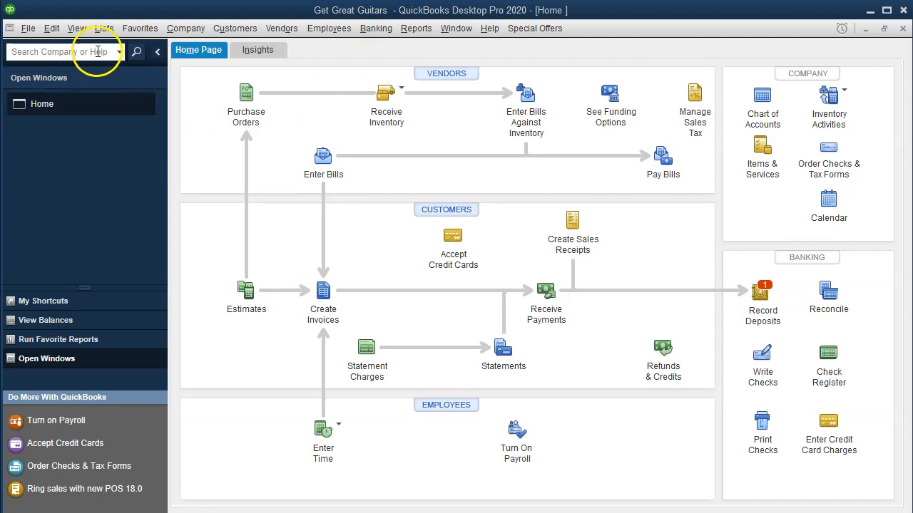
Show the list of open windows and open the standard Balance Sheet report.
click(78, 29)
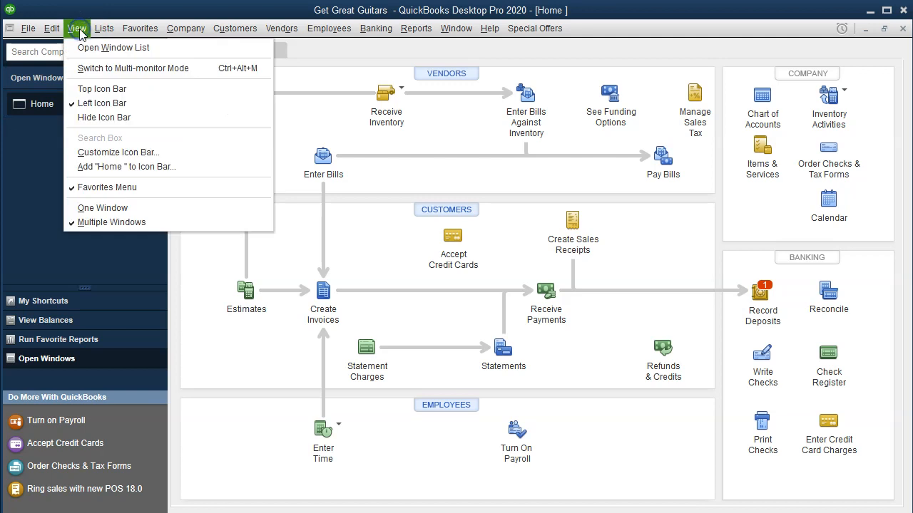
click(143, 50)
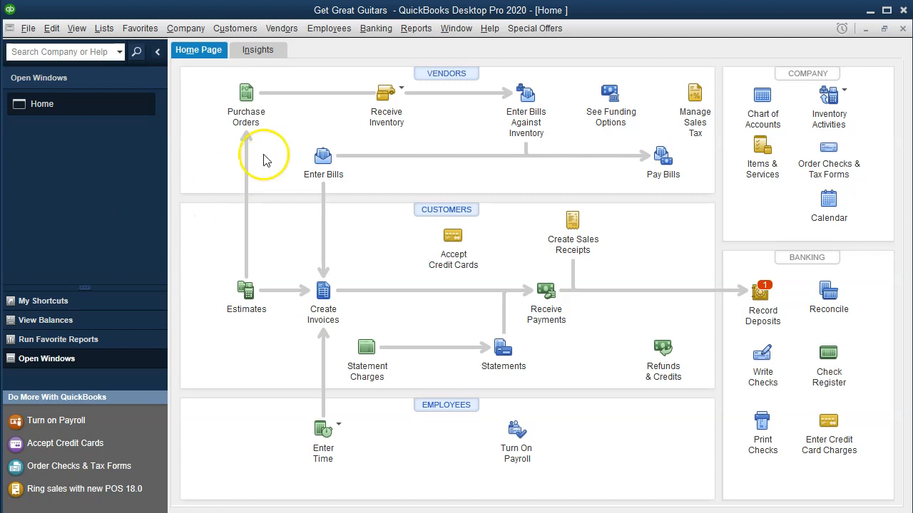
click(417, 32)
mouse_move(539, 140)
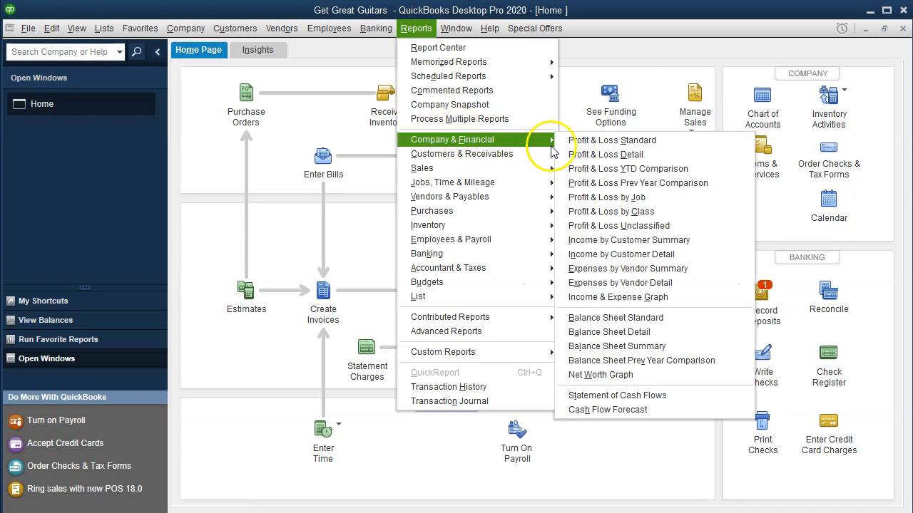
click(653, 322)
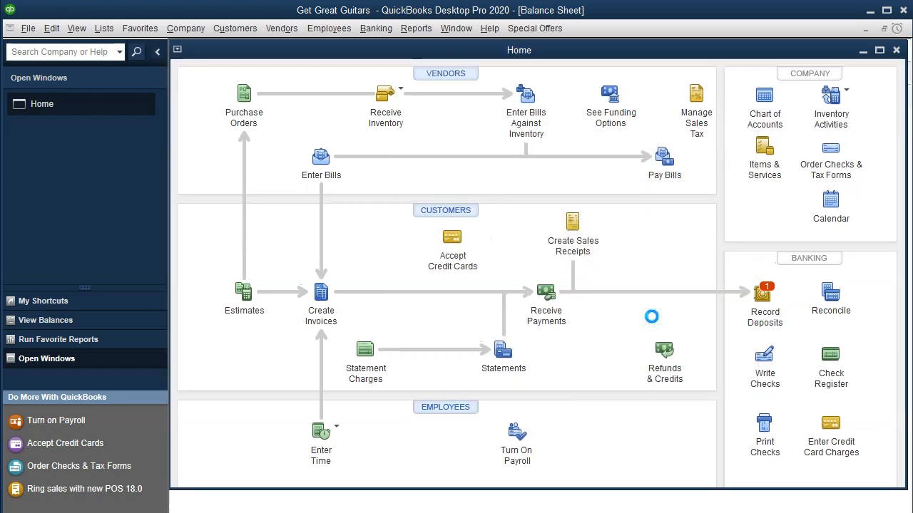
Run the balance sheet as of 02/29/2020 and check the Accounts Payable balance.
key(Tab)
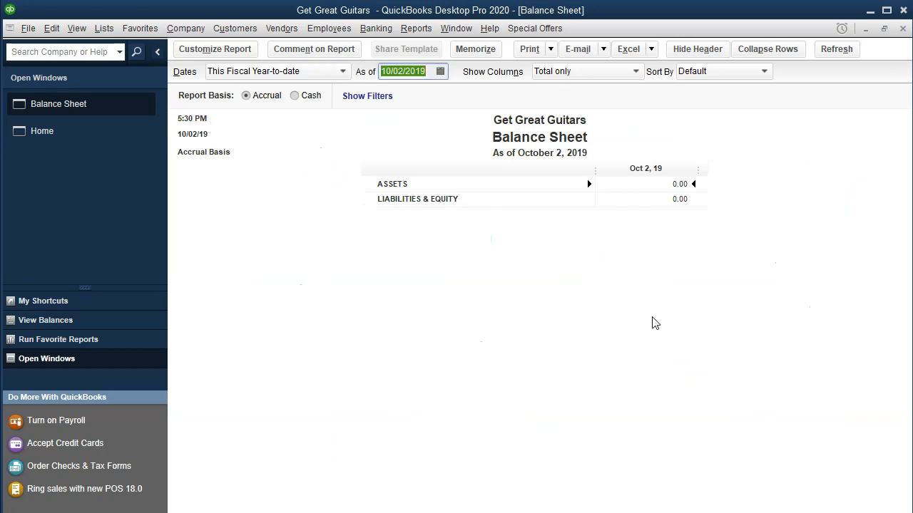
text(1)
key(BackSpace)
text(02/29/20)
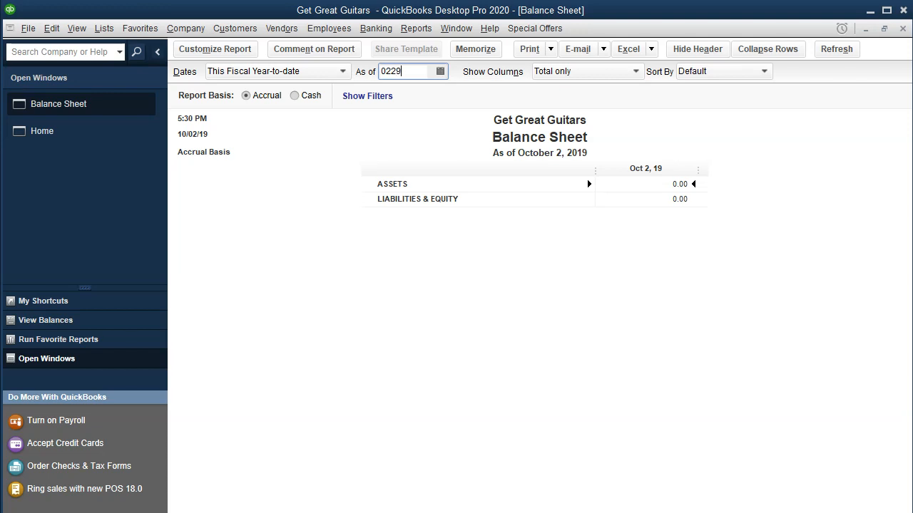
key(Tab)
double_click(653, 318)
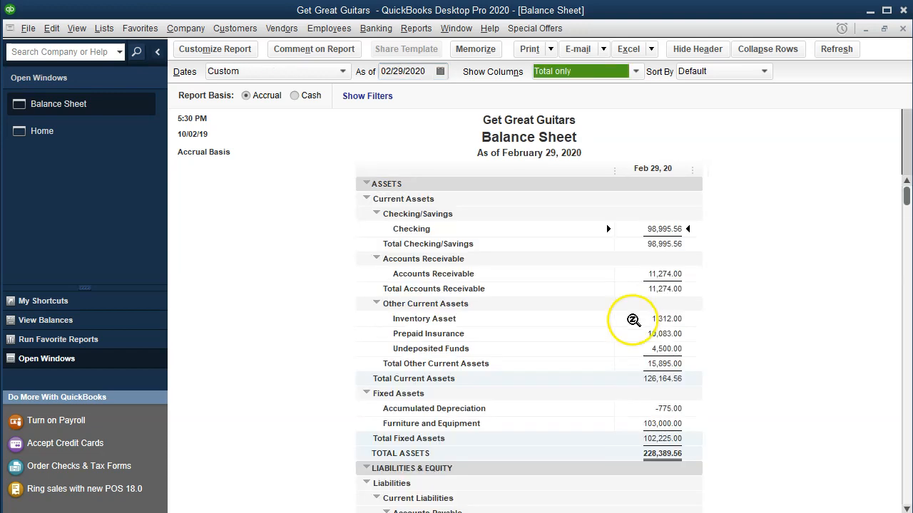
scroll(450, 454, down, 5)
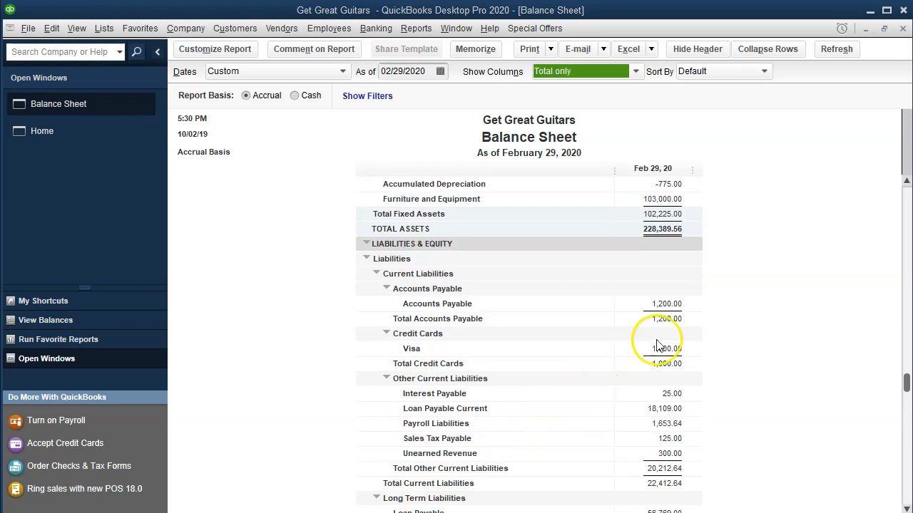
click(672, 307)
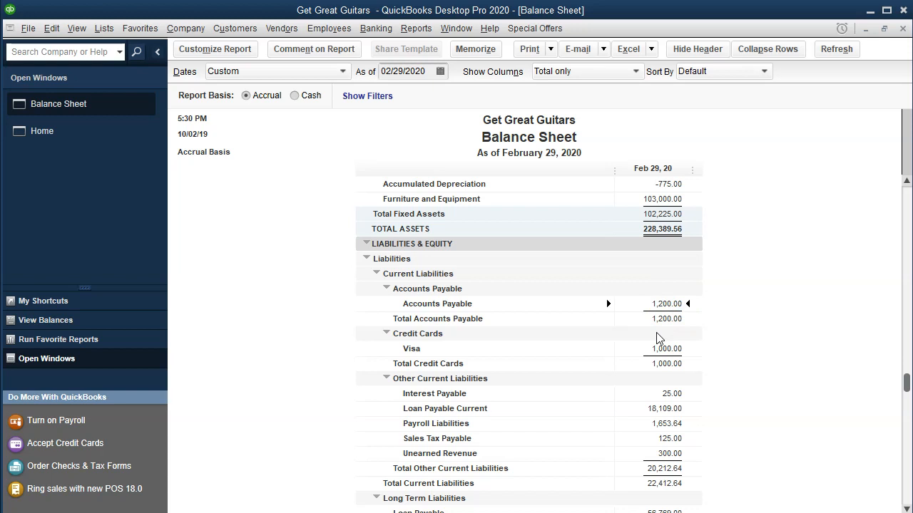
Change the balance sheet's as-of date to 02/15/2020 and check the Accounts Payable balance.
scroll(656, 335, up, 4)
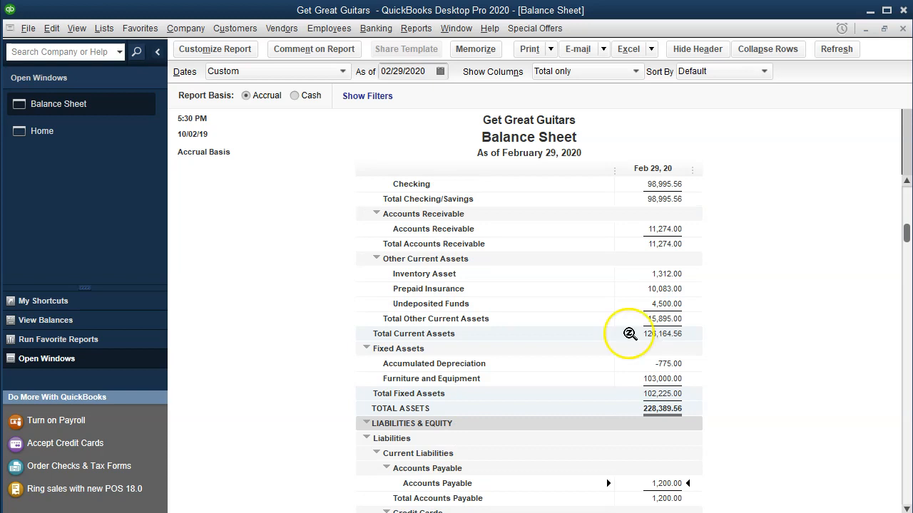
click(433, 70)
drag(433, 70, 321, 73)
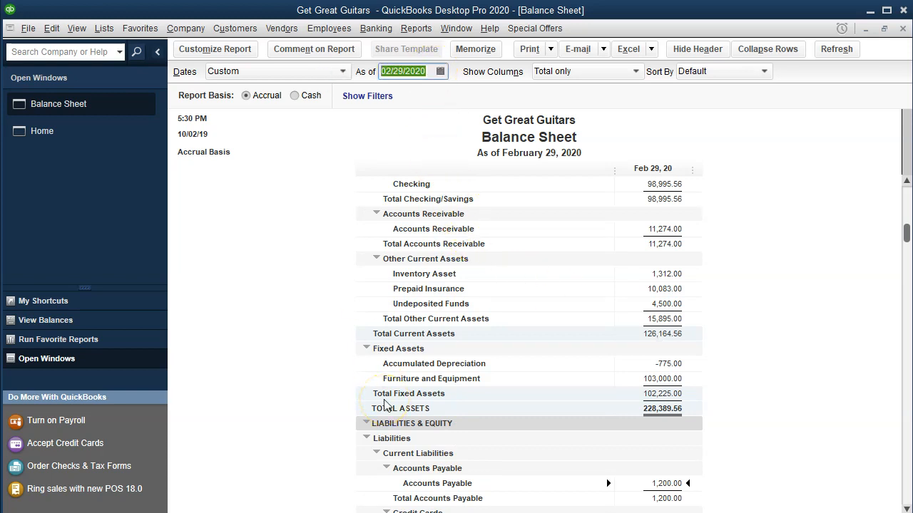
text(021520)
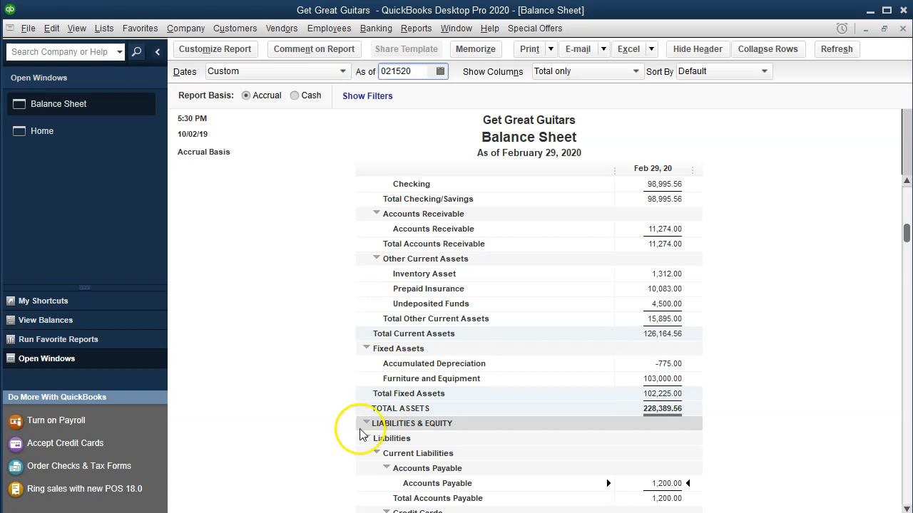
key(Tab)
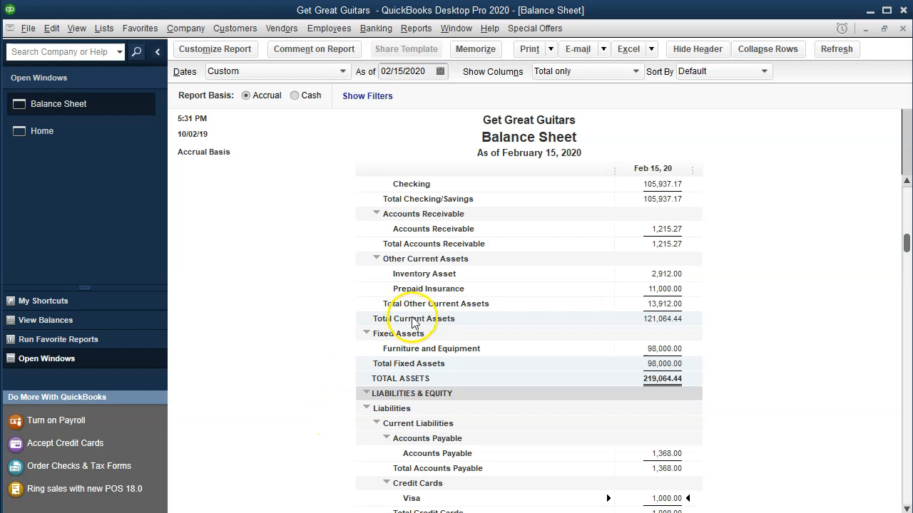
scroll(457, 277, down, 3)
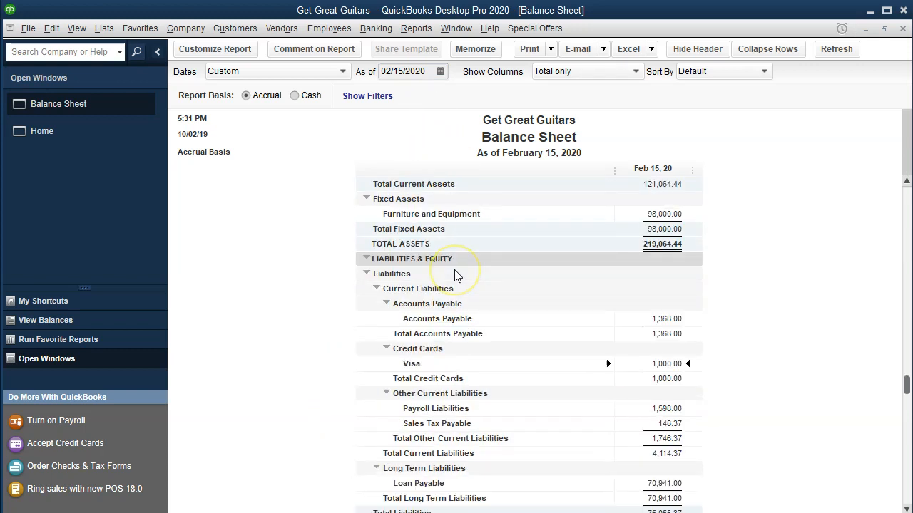
click(670, 319)
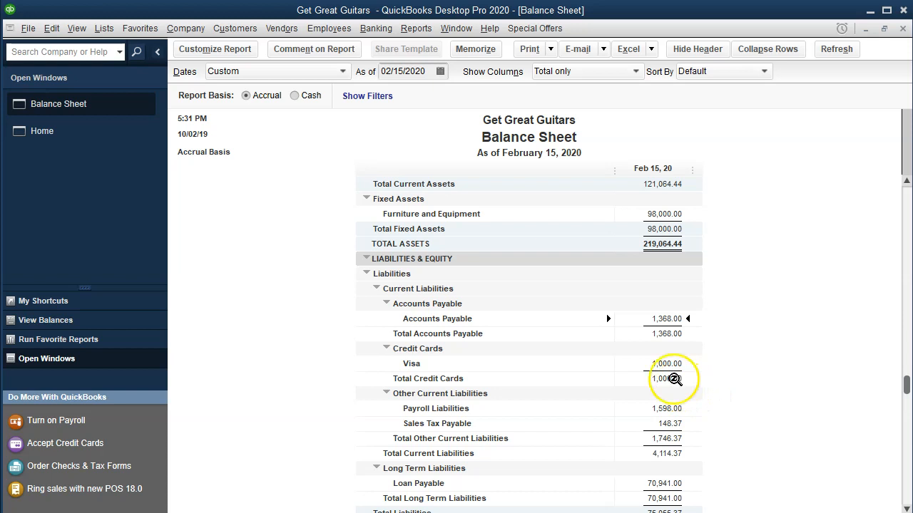
Open the Report Center maximized and display the standard Vendors & Payables reports.
click(416, 29)
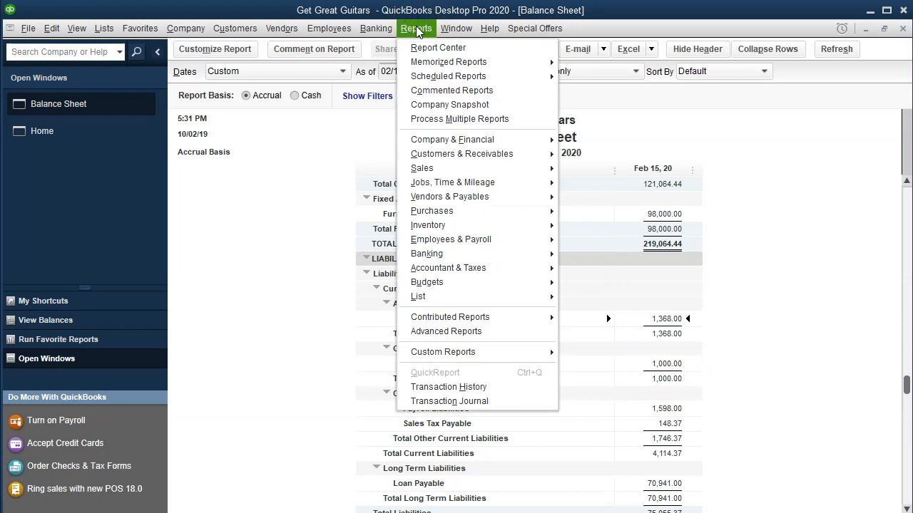
mouse_move(464, 206)
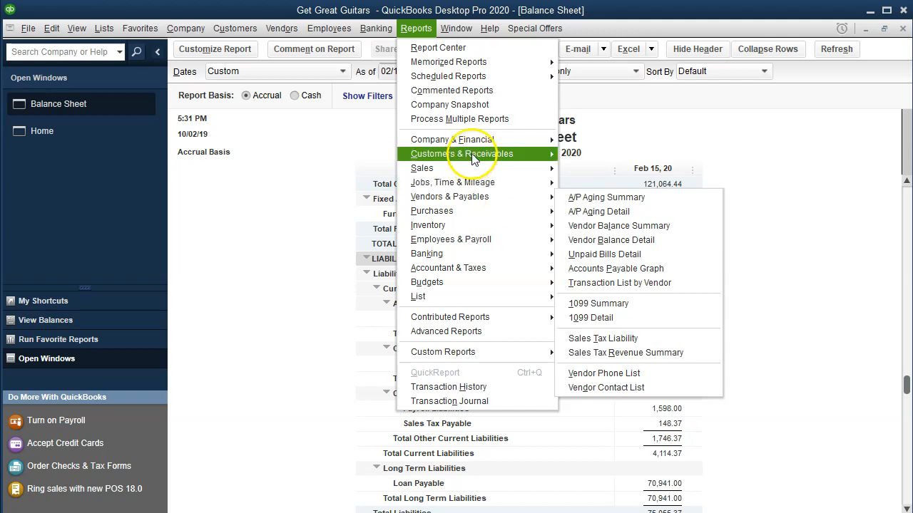
click(489, 53)
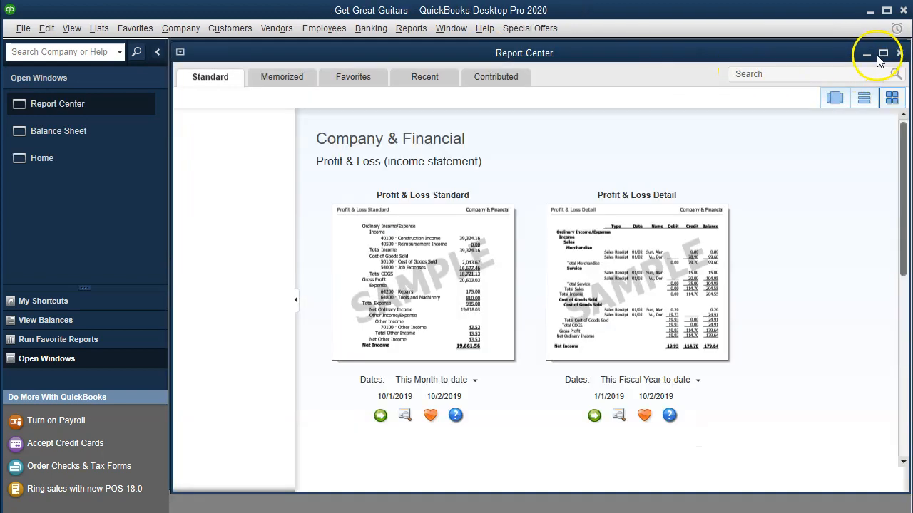
click(883, 53)
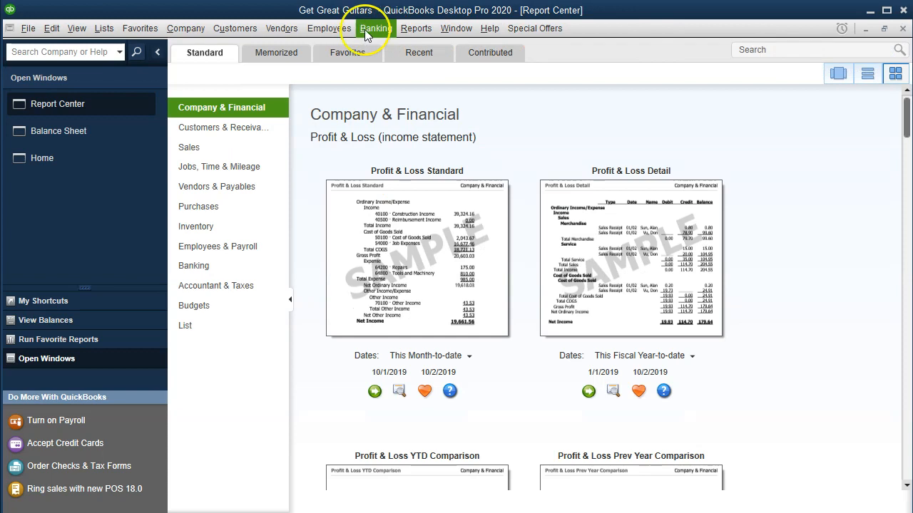
click(203, 190)
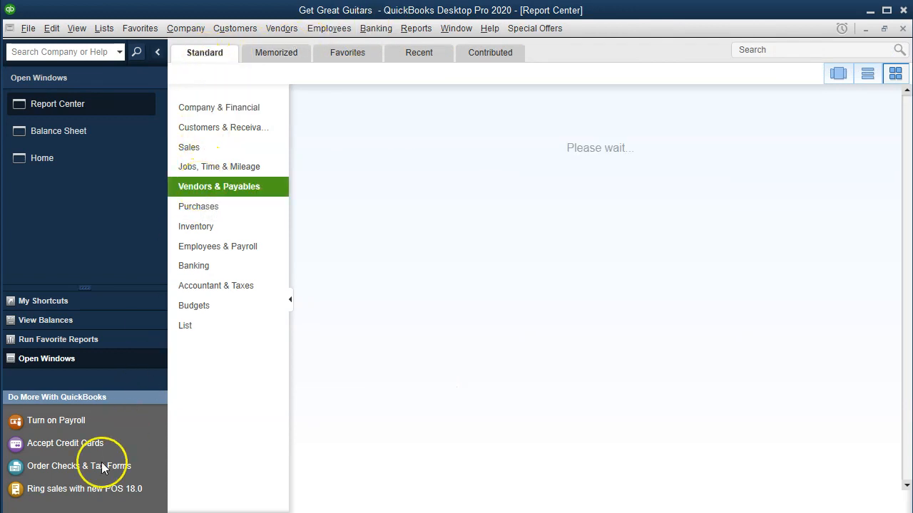
Find the Accounts Payable Graph among the Vendors & Payables reports and run it.
scroll(427, 208, down, 2)
scroll(427, 209, down, 2)
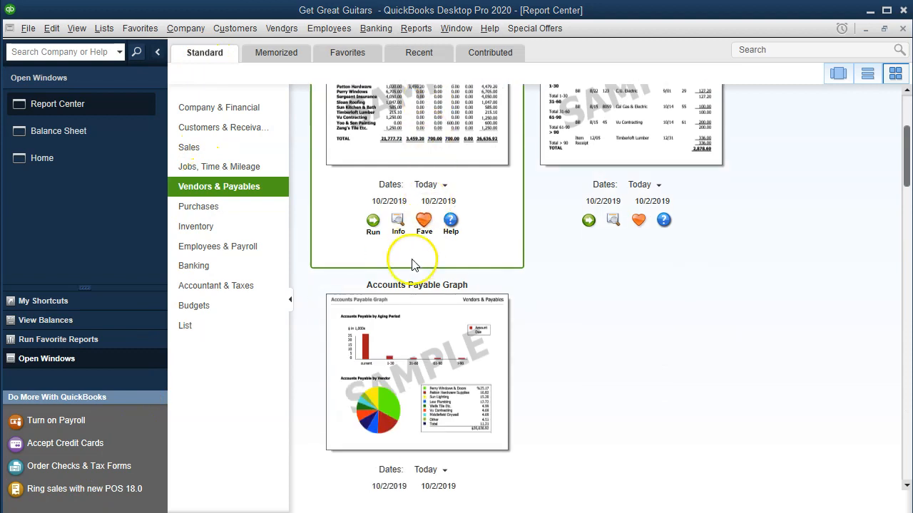
scroll(390, 345, down, 1)
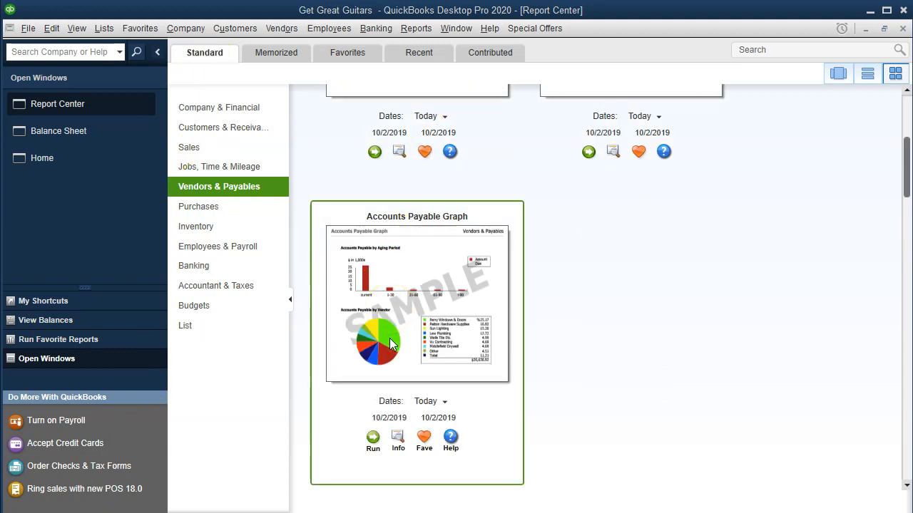
scroll(406, 408, up, 4)
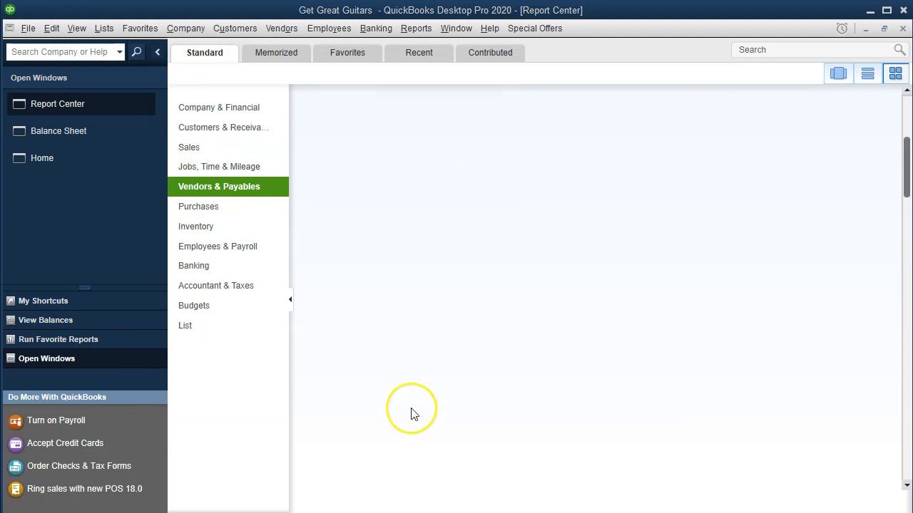
scroll(408, 408, down, 4)
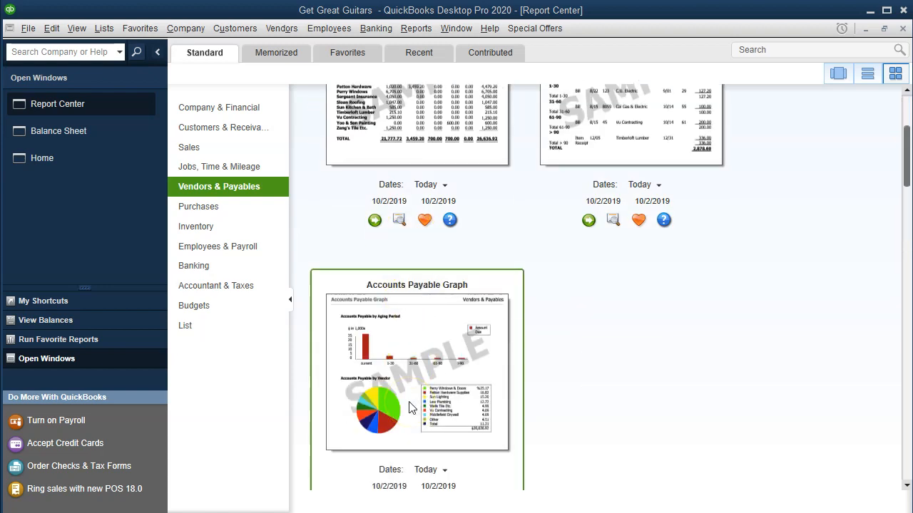
scroll(406, 403, down, 3)
click(373, 437)
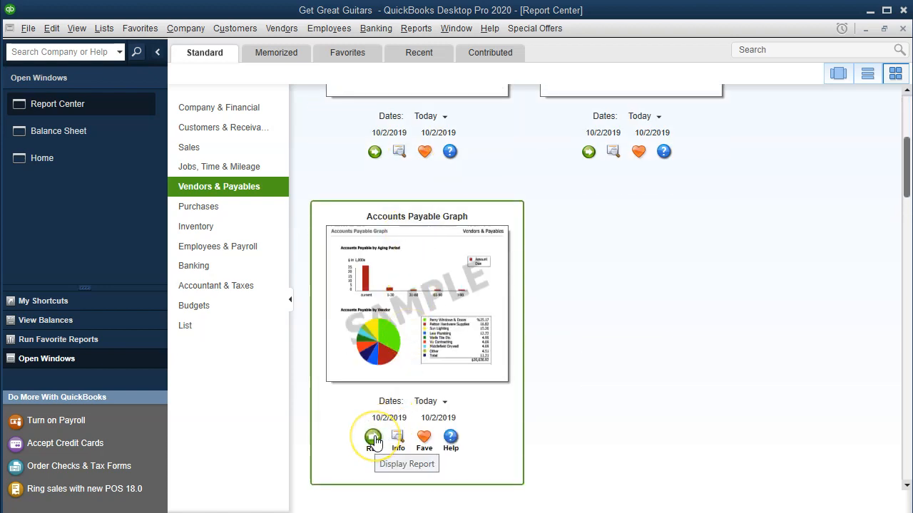
click(373, 438)
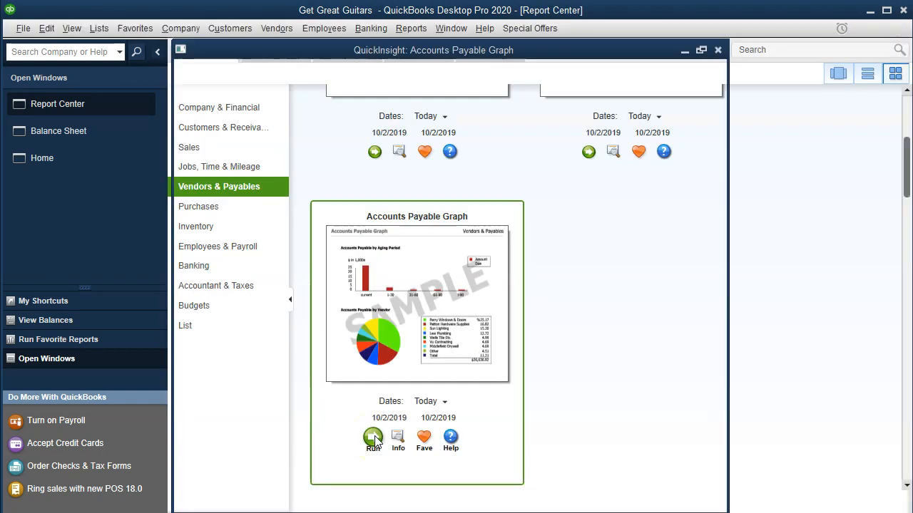
click(345, 184)
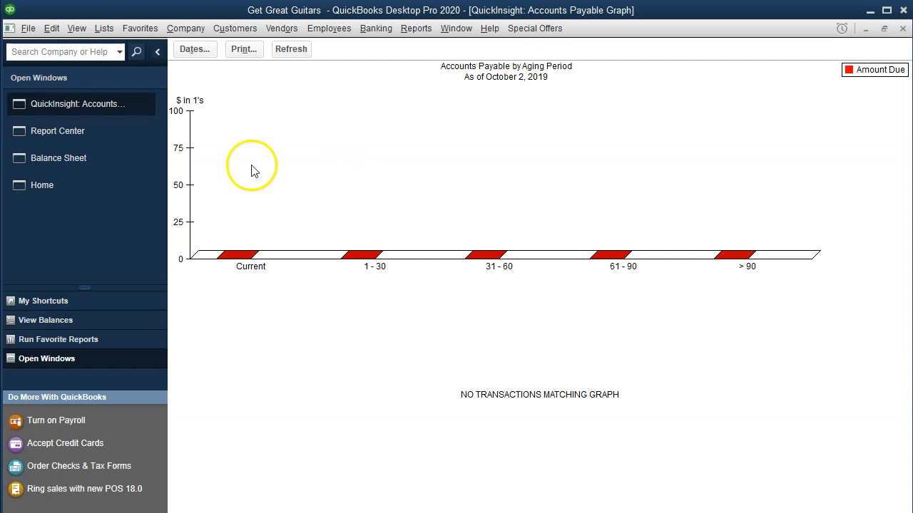
Set the Accounts Payable Graph to show aging as of 02/15/2020.
click(193, 49)
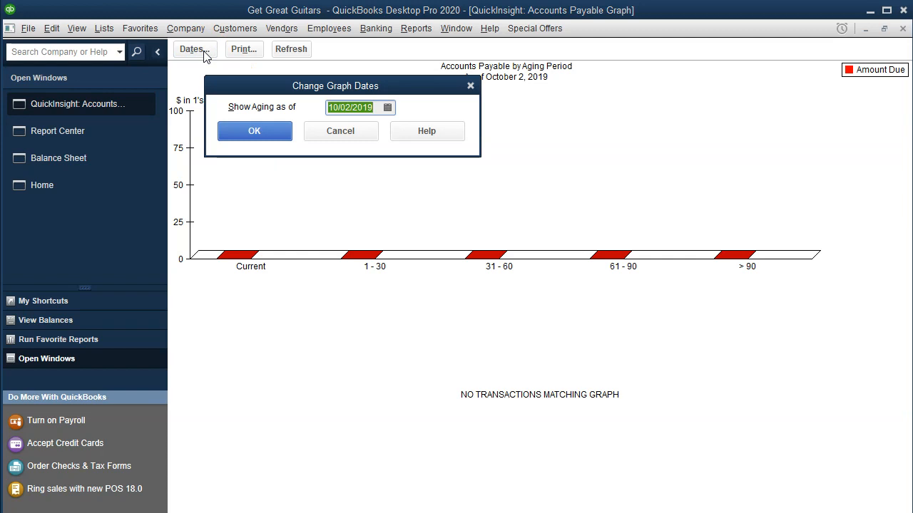
text(021520)
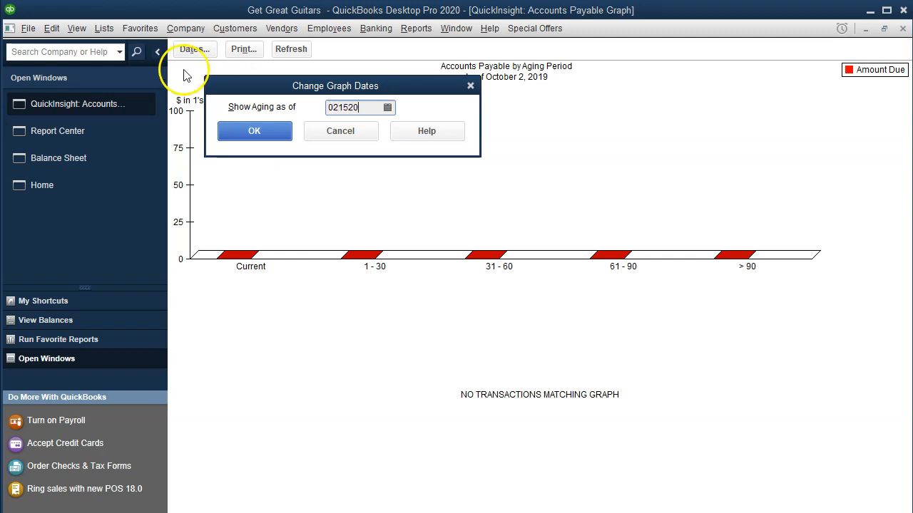
click(260, 135)
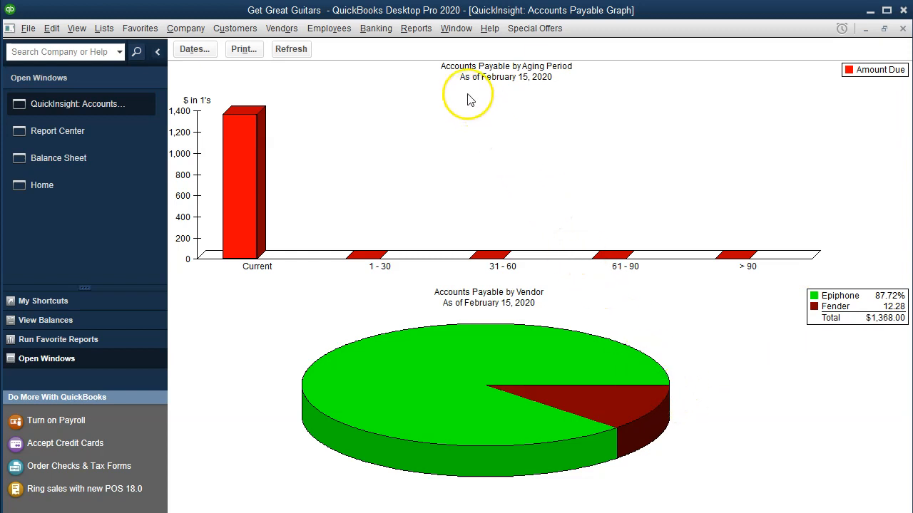
Open the Vendor Balance Summary report from the Vendors & Payables reports.
click(418, 30)
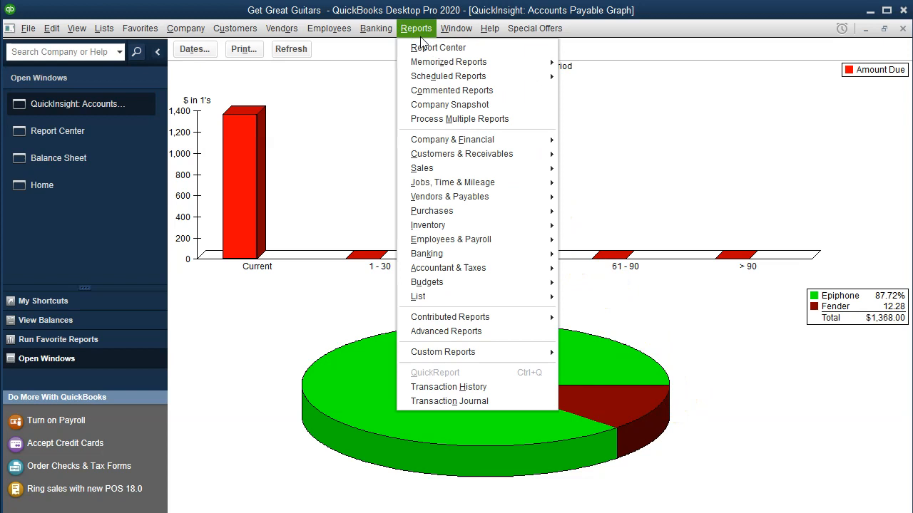
mouse_move(459, 195)
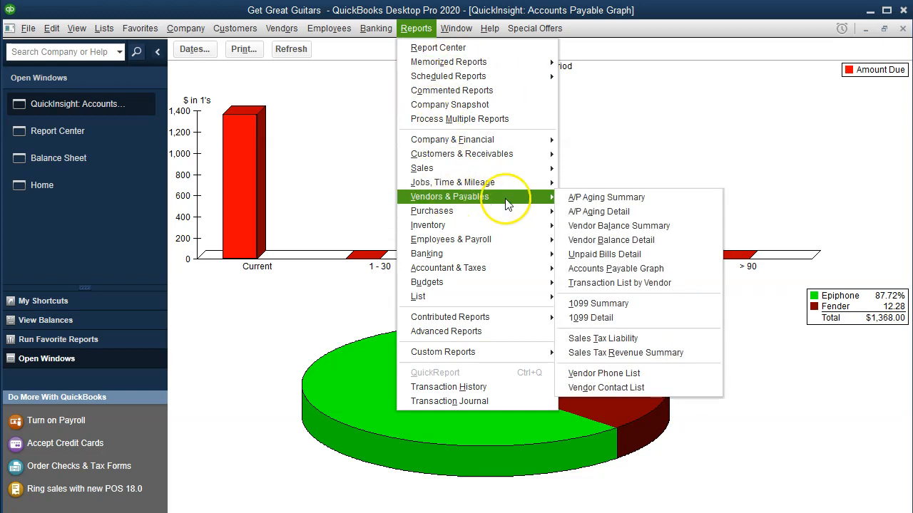
click(675, 234)
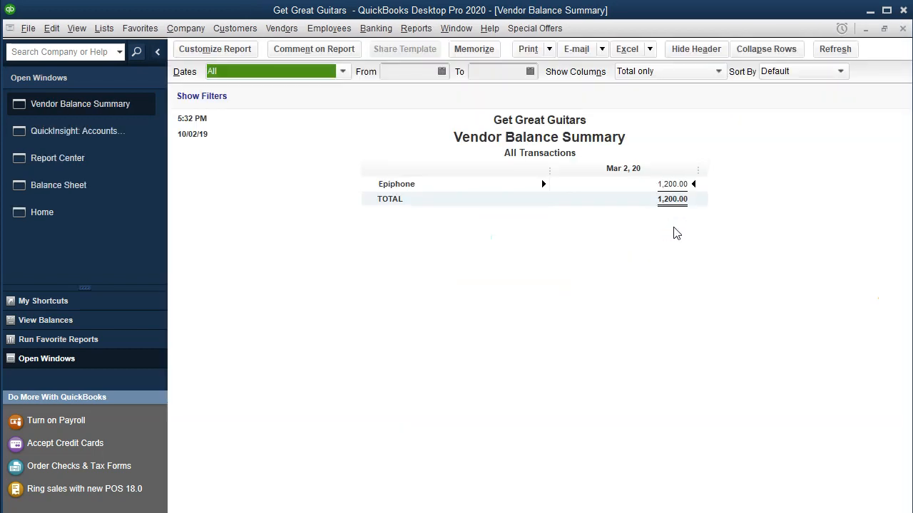
Set the Vendor Balance Summary's date range from 02/15/2020 to 02/15/2020.
key(Tab)
text(02/15/)
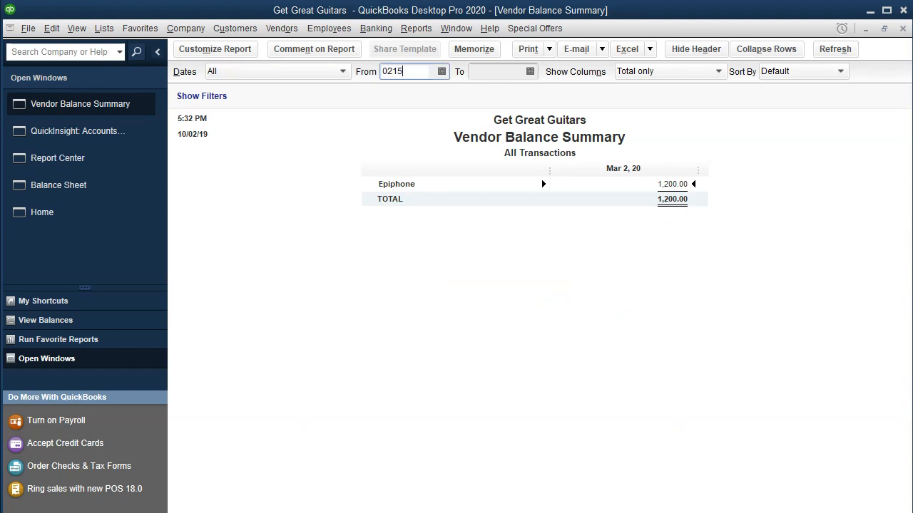
text(20)
key(Tab)
text(02)
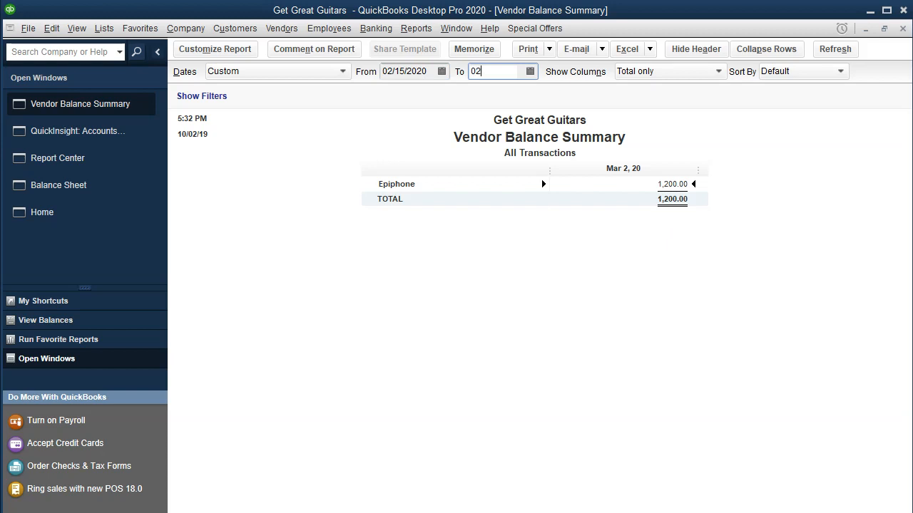
text(/15/2020)
key(Tab)
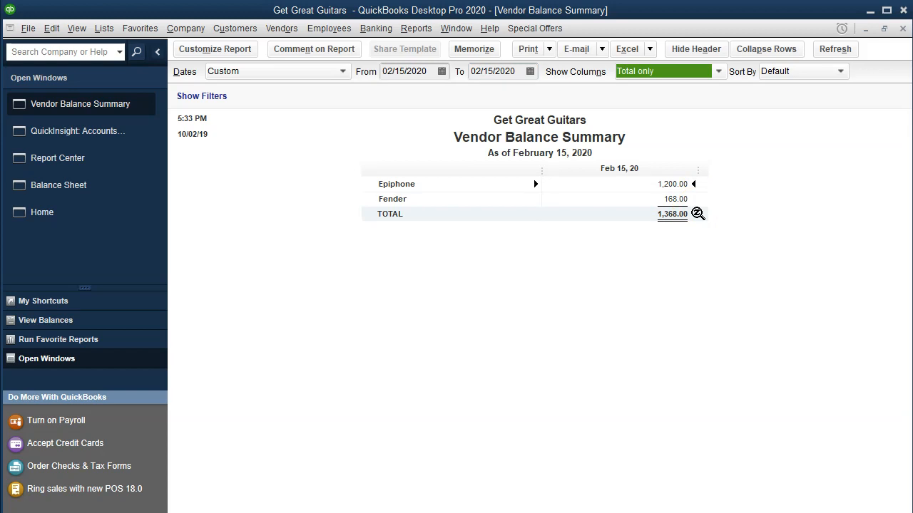
Compare the Vendor Balance Summary total with Accounts Payable on the Balance Sheet and the total on the Accounts Payable Graph.
click(697, 213)
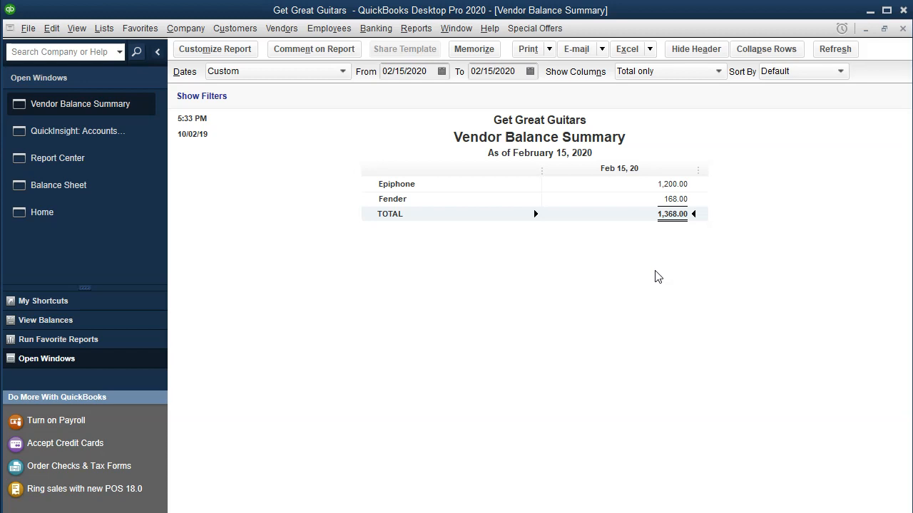
click(59, 184)
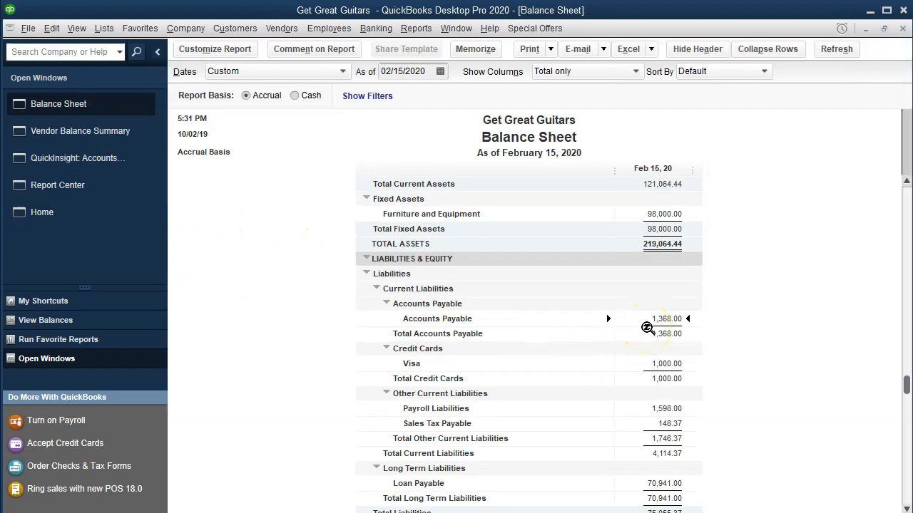
click(99, 157)
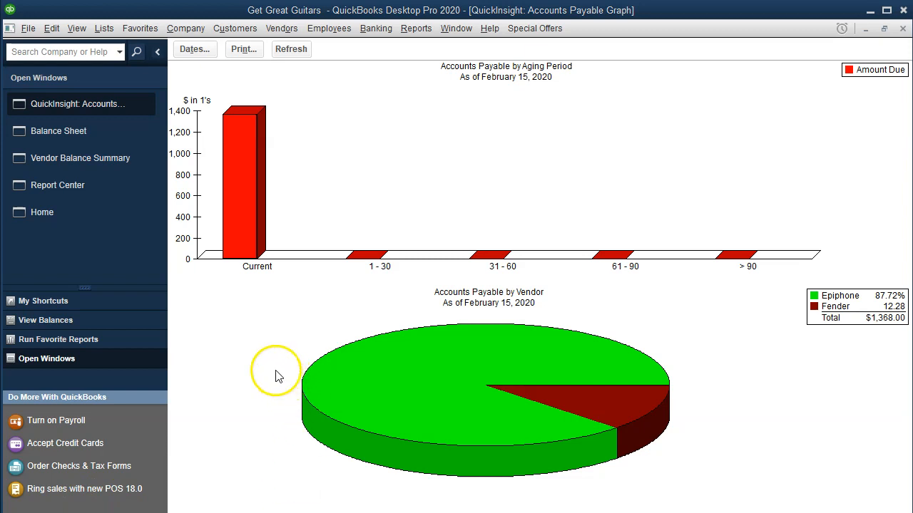
Export the Vendor Balance Summary to Excel as a new worksheet in the existing workbook Financial Reports 2020.xlsx.
click(86, 158)
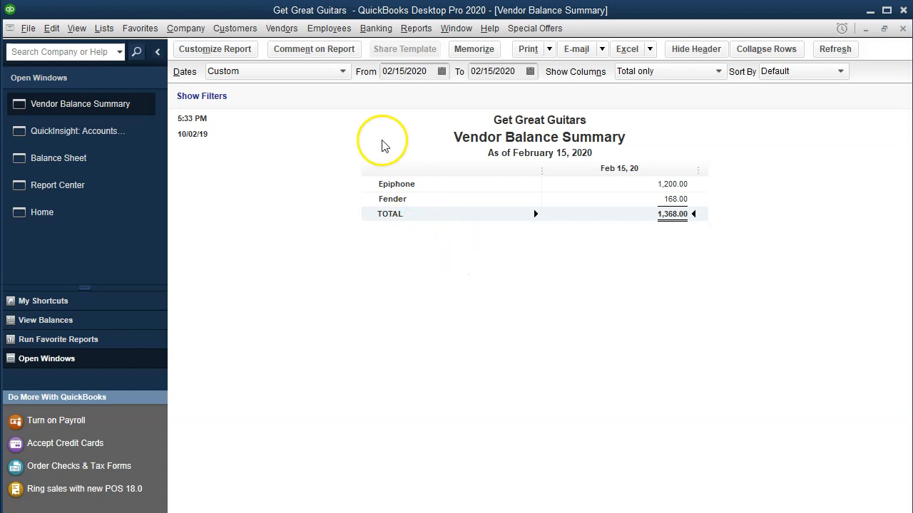
click(649, 49)
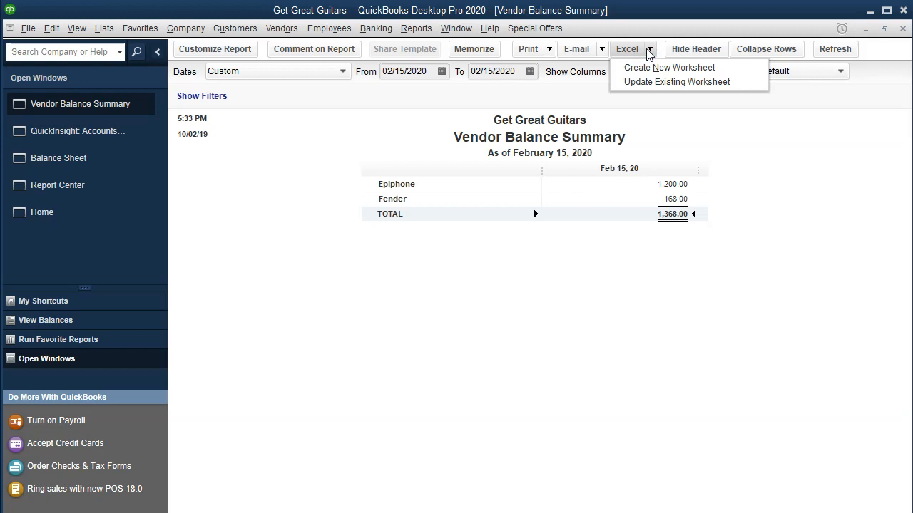
click(651, 72)
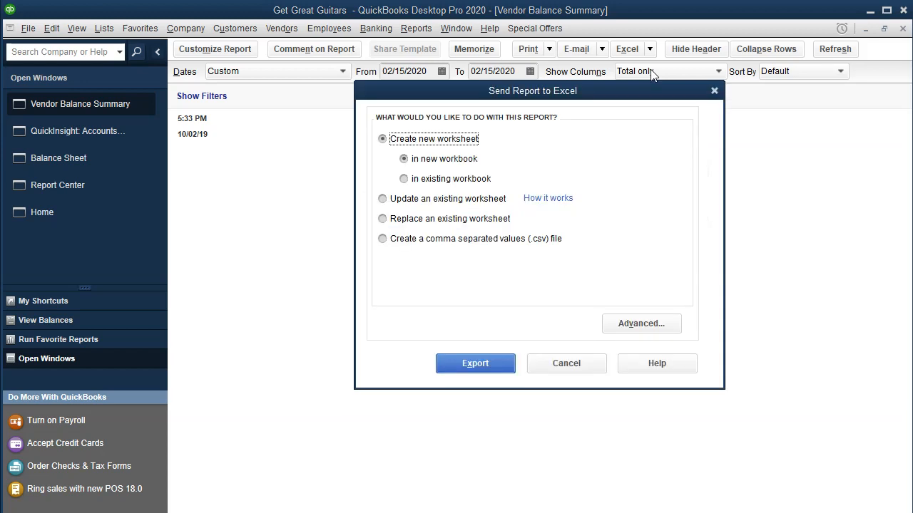
click(453, 181)
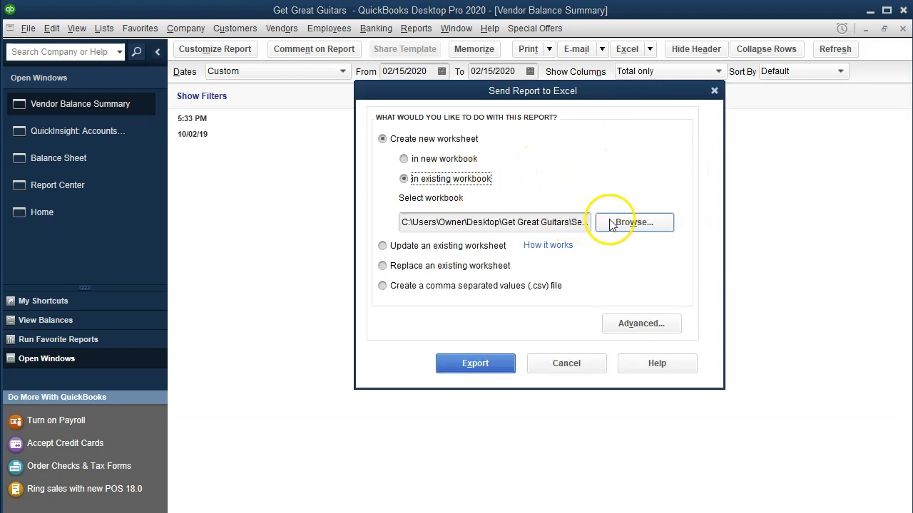
click(619, 225)
double_click(470, 186)
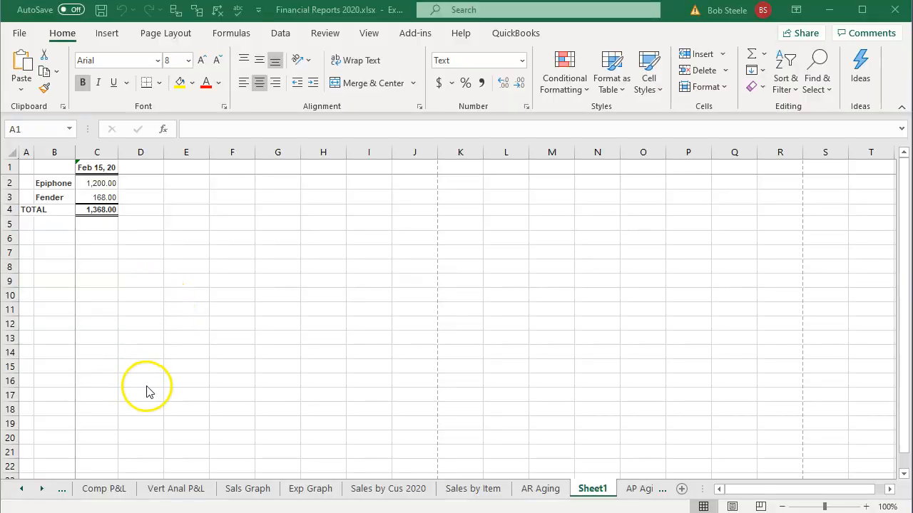
Delete the QuickBooks Desktop Export Tips worksheet from the Excel workbook.
click(20, 490)
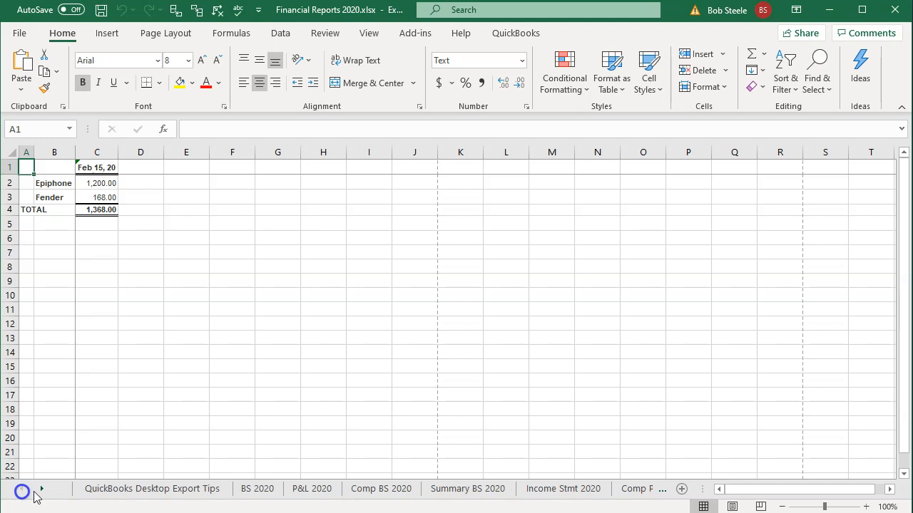
click(153, 491)
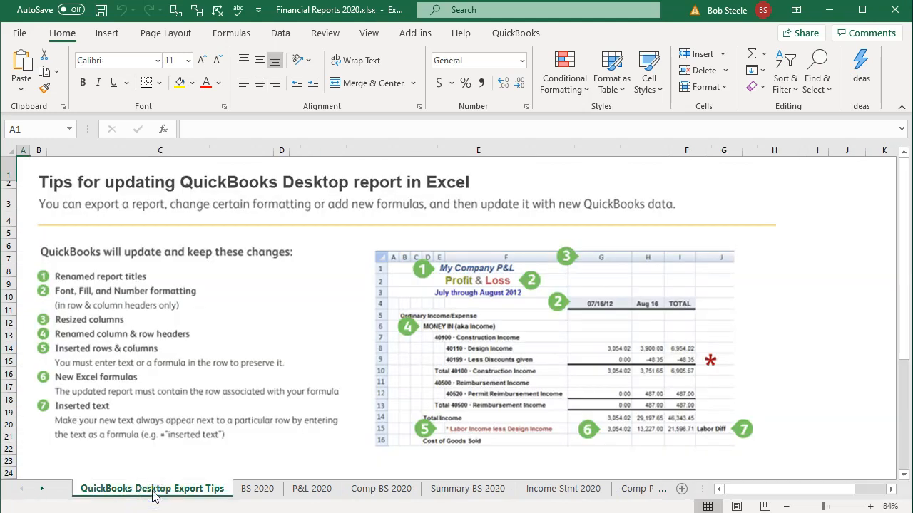
right_click(152, 495)
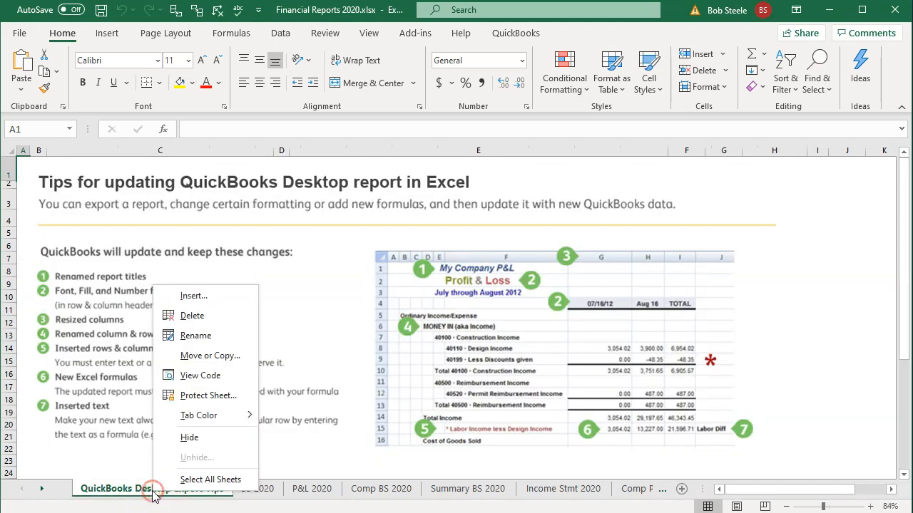
click(189, 318)
click(427, 288)
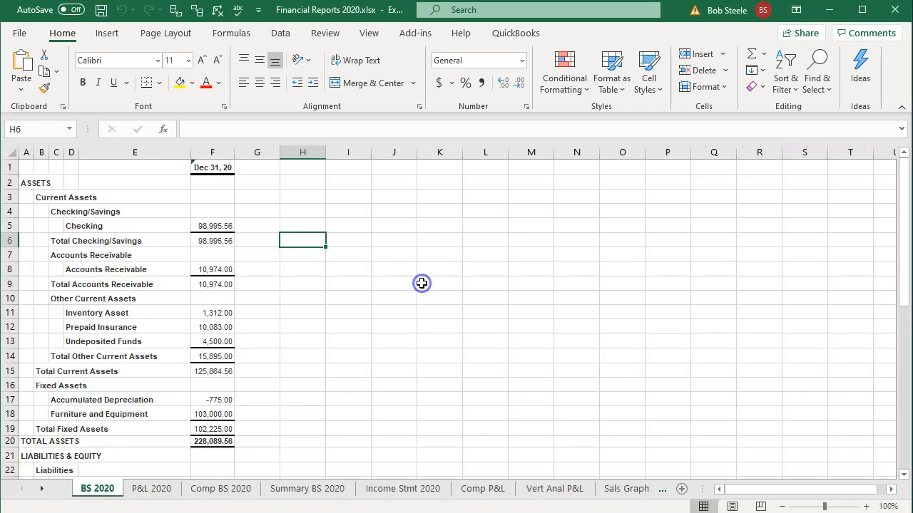
Move the exported worksheet Sheet1 to the end of the workbook, after AP Aging.
click(43, 490)
click(42, 489)
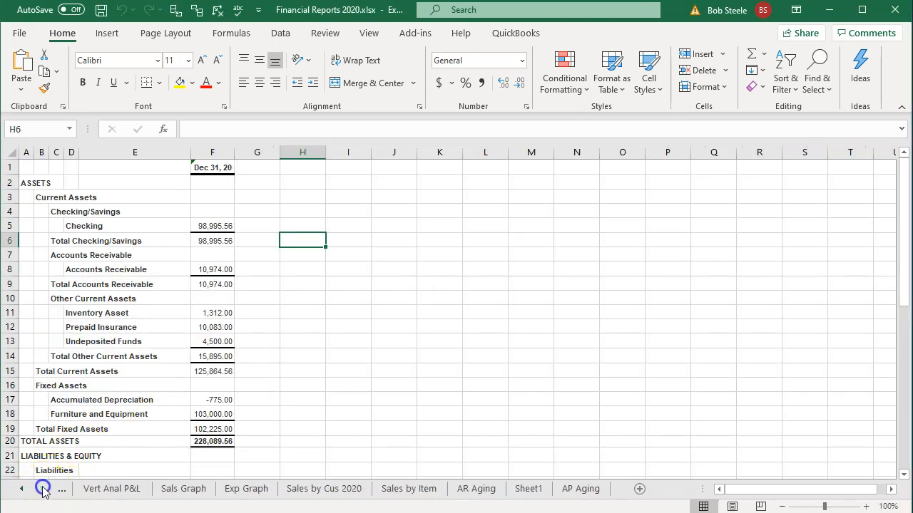
click(265, 495)
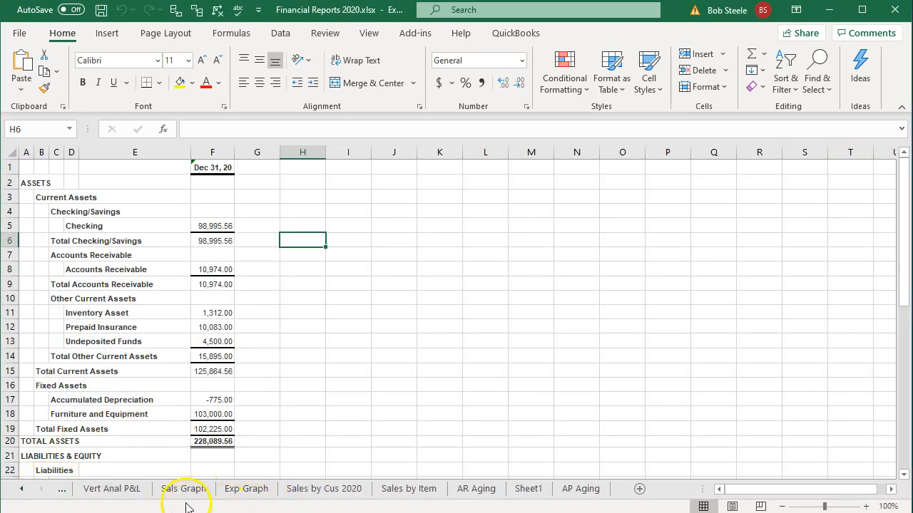
click(517, 492)
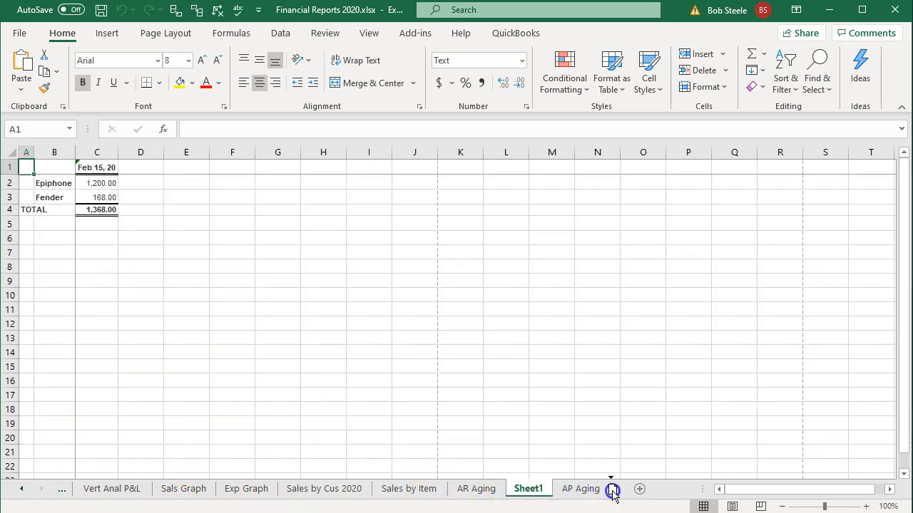
drag(615, 494, 618, 497)
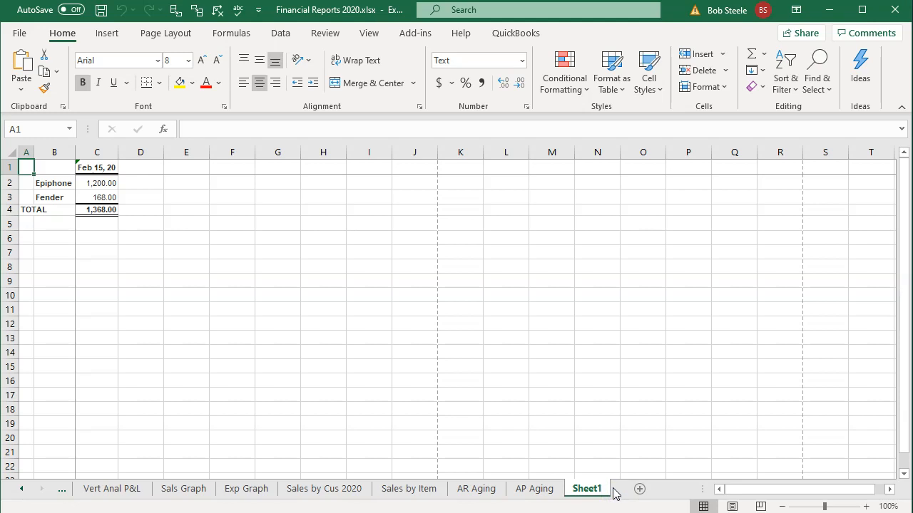
Enlarge the display of Sheet1 to 160%.
click(146, 254)
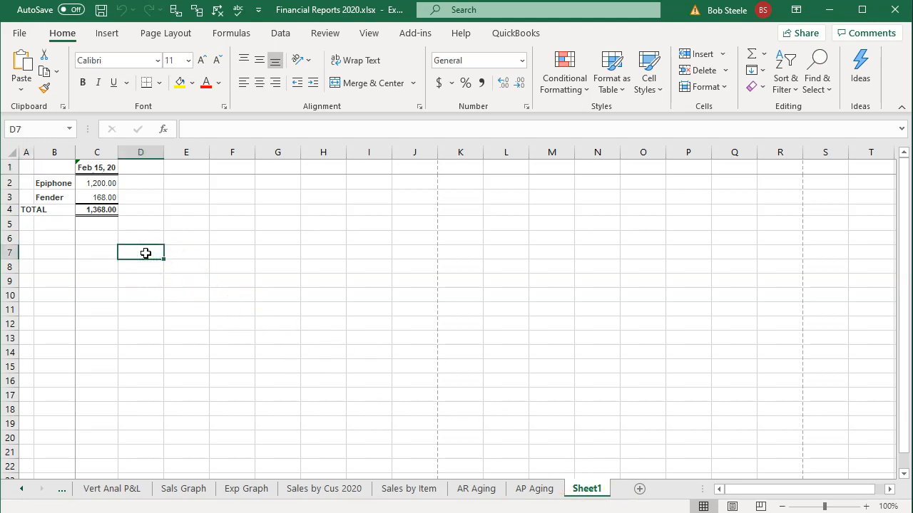
click(866, 506)
click(866, 506)
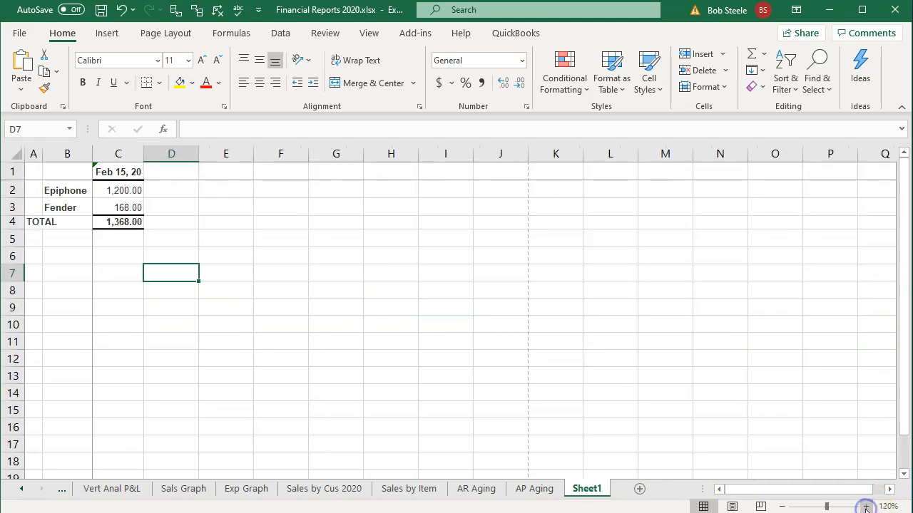
click(866, 506)
click(866, 507)
click(866, 507)
click(866, 506)
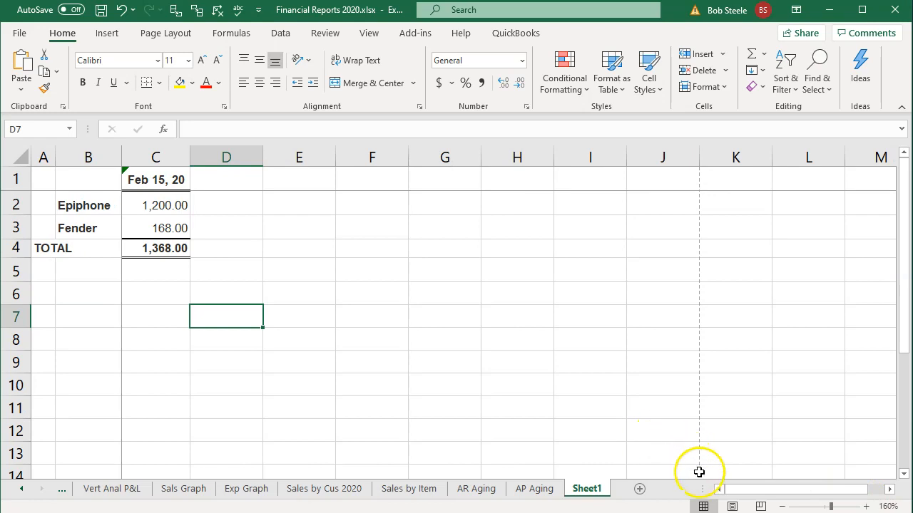
Show Sheet1 in Page Layout view, accept unfreezing its panes, and remove the window split.
click(731, 506)
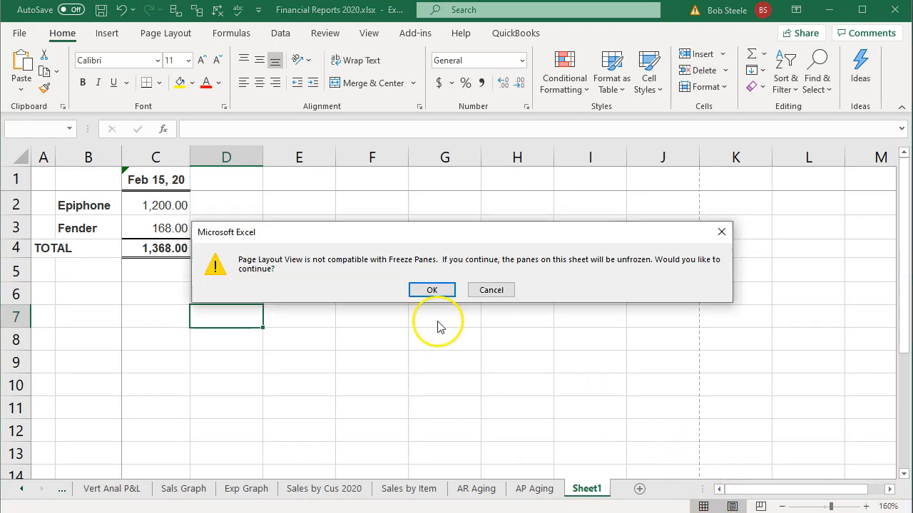
click(432, 291)
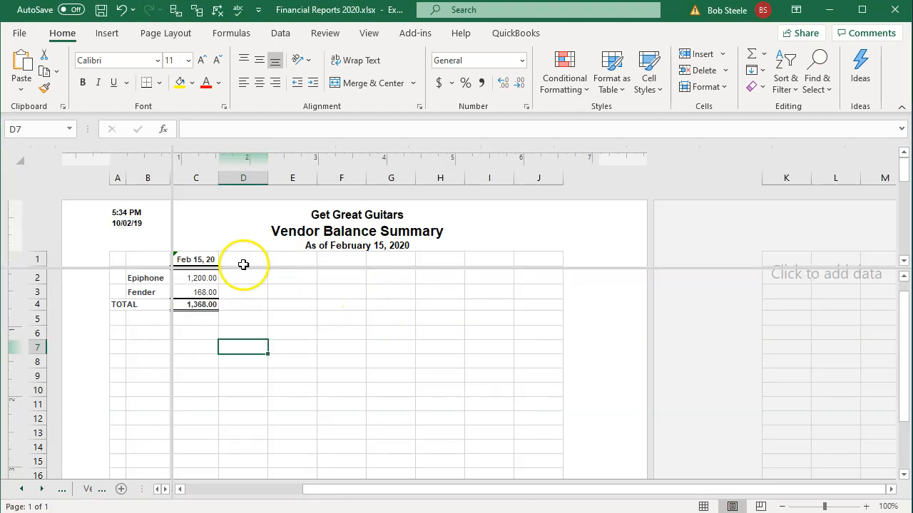
click(364, 34)
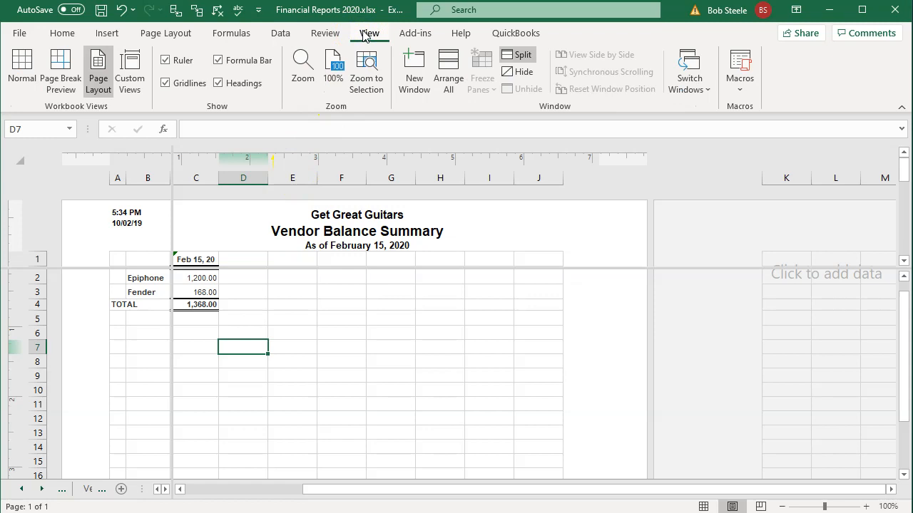
click(520, 57)
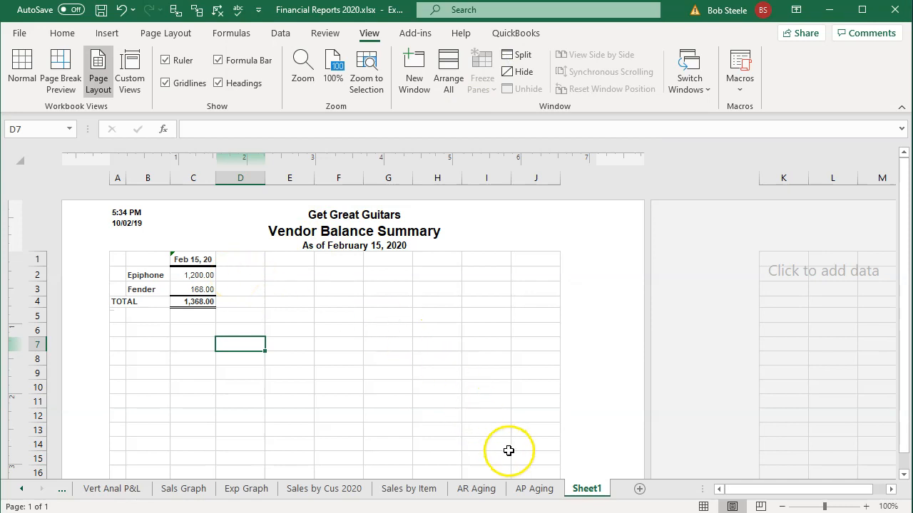
Rename Sheet1 as AP Graph and return the sheet to Normal view.
double_click(587, 489)
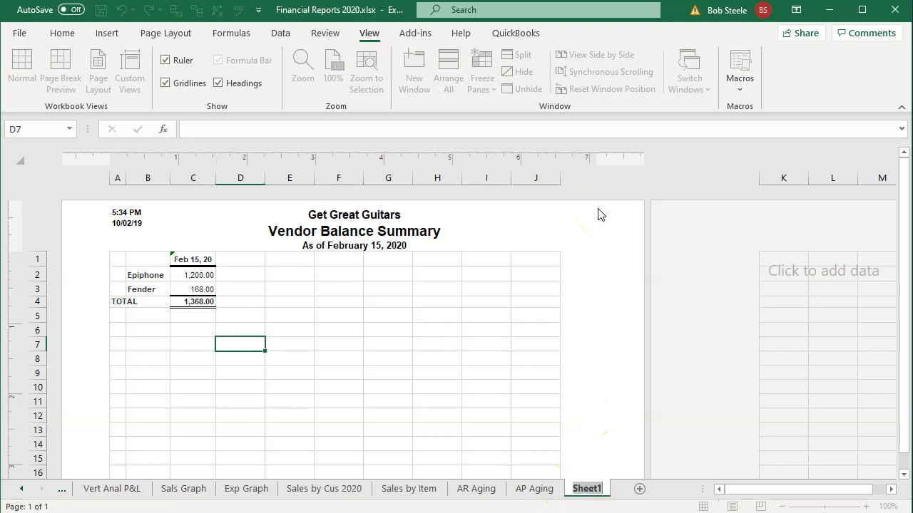
text(AP)
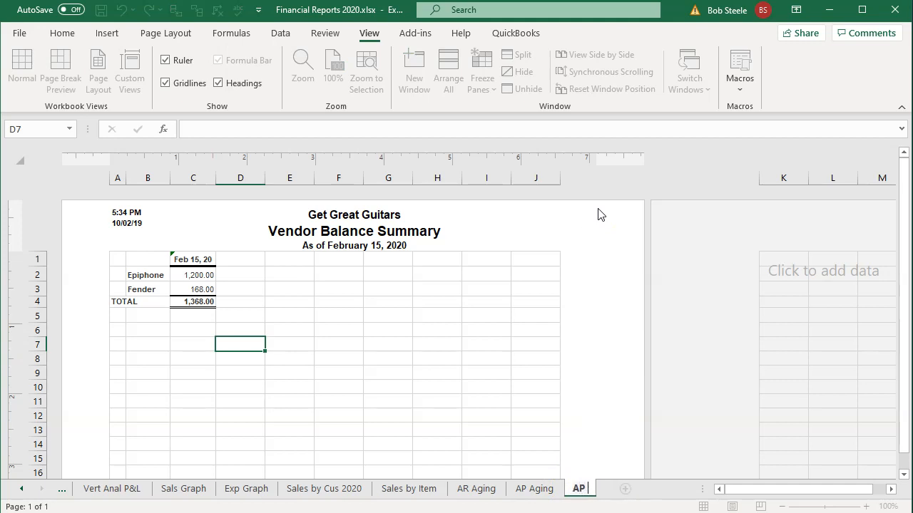
click(562, 254)
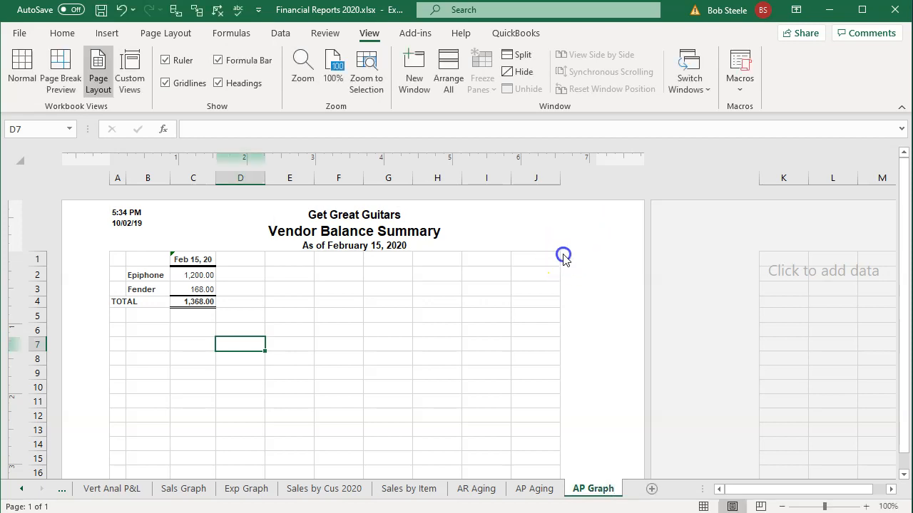
click(703, 506)
click(399, 412)
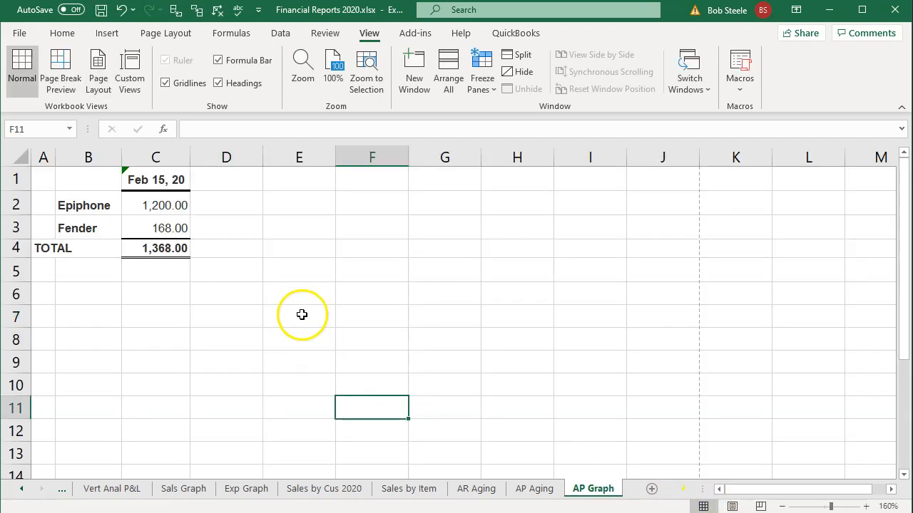
Insert a 3-D pie chart from the Epiphone and Fender amounts in B2:C3.
click(19, 179)
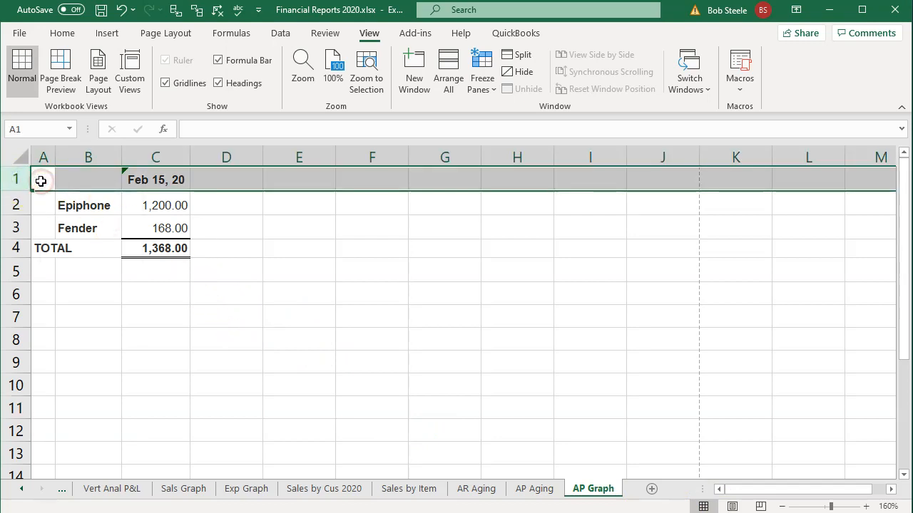
click(211, 314)
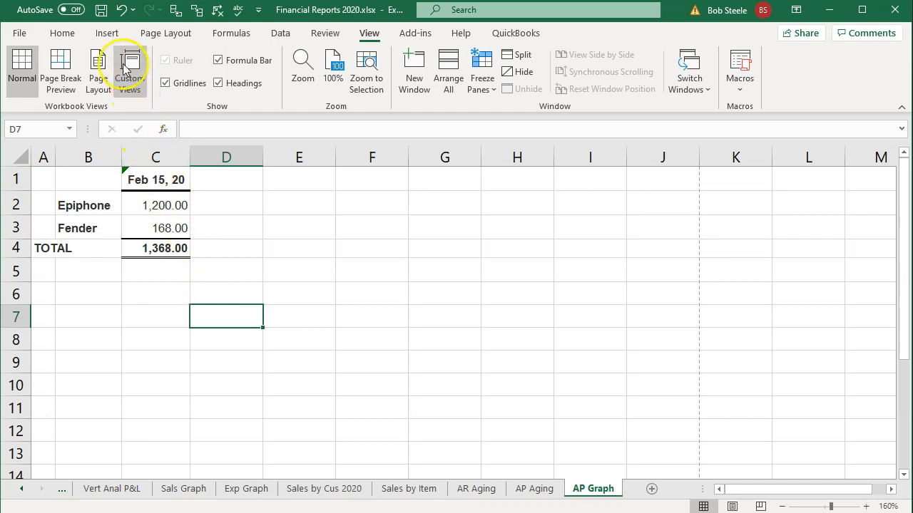
click(109, 35)
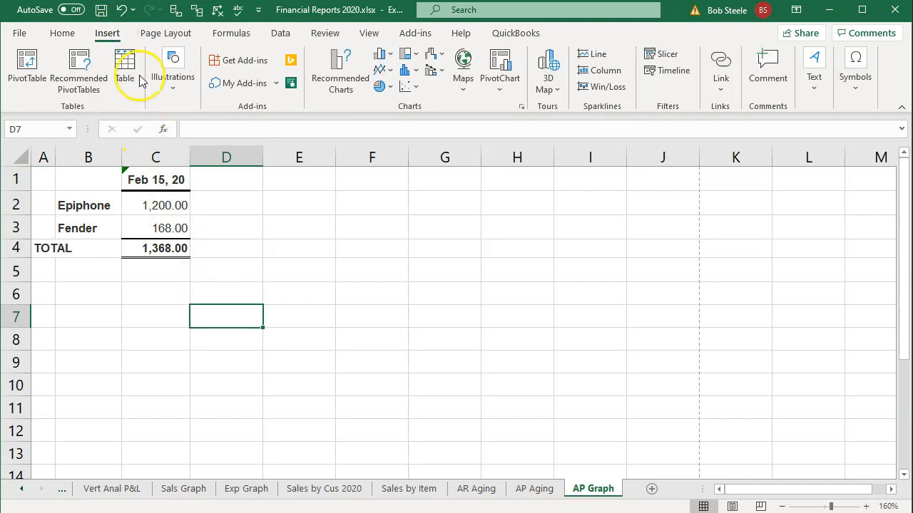
drag(90, 206, 139, 228)
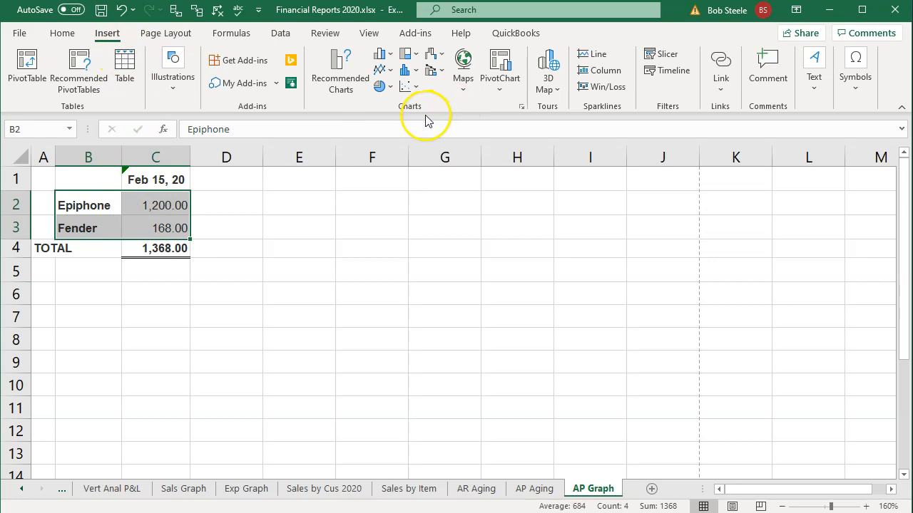
click(385, 87)
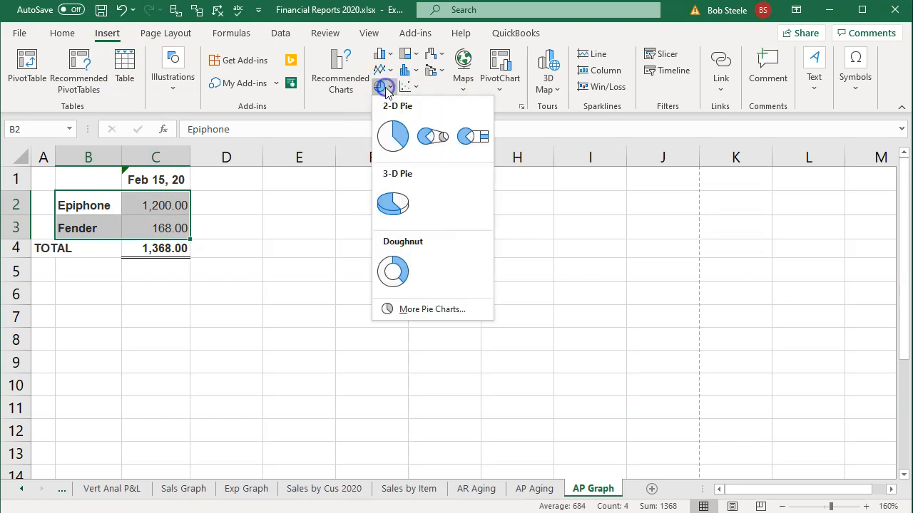
click(397, 202)
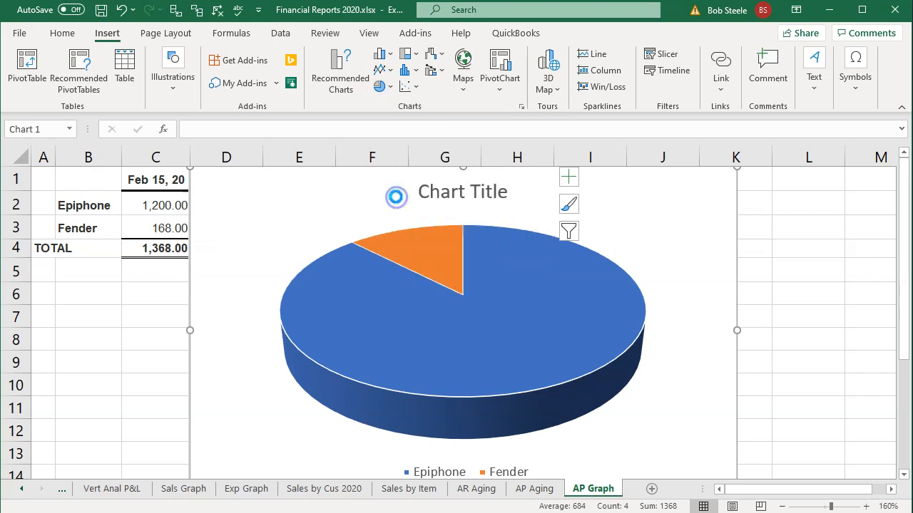
Shrink the pie chart and place it below the TOTAL row, starting in column B.
drag(734, 169, 578, 287)
scroll(706, 282, down, 1)
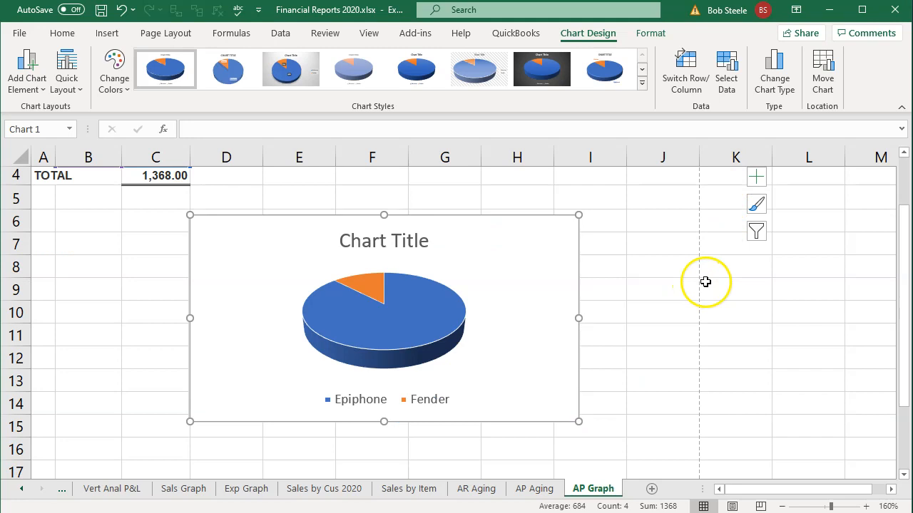
drag(518, 238, 363, 229)
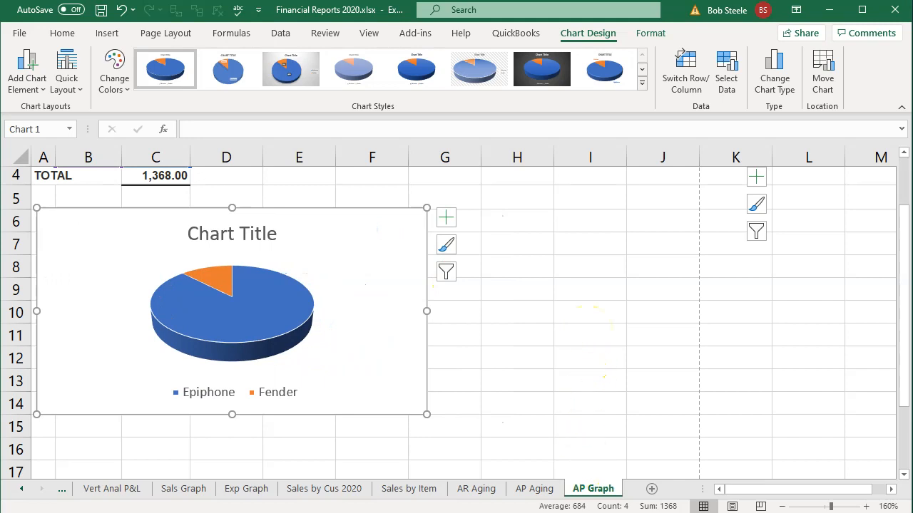
Switch to QuickBooks to compare the Accounts Payable Graph's vendor pie, and return to the Excel workbook.
click(542, 512)
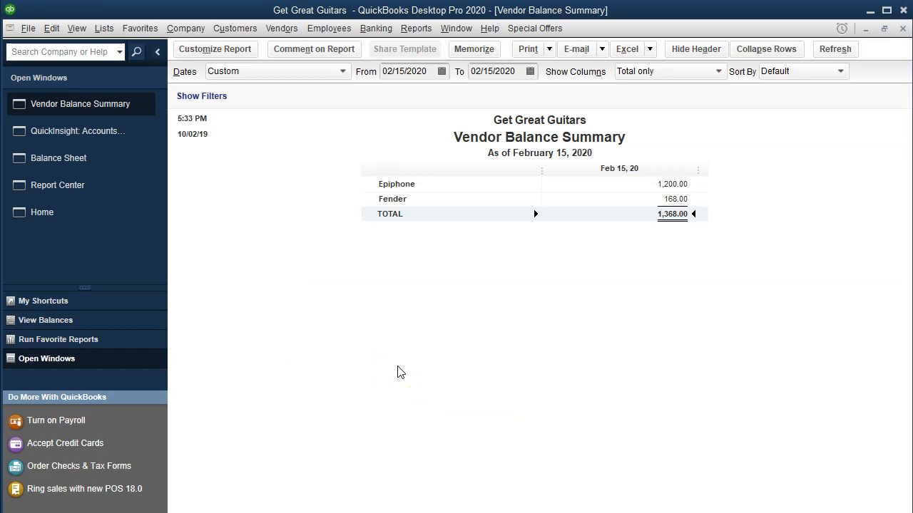
click(114, 131)
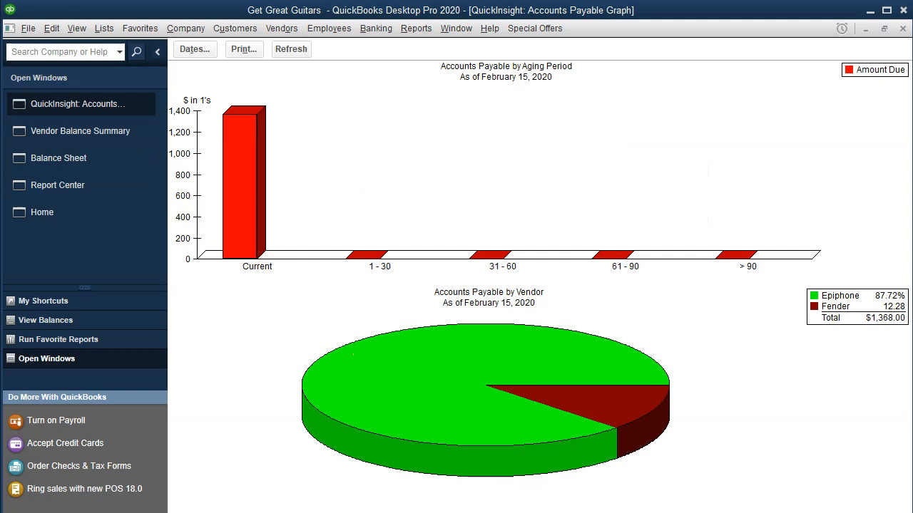
click(457, 495)
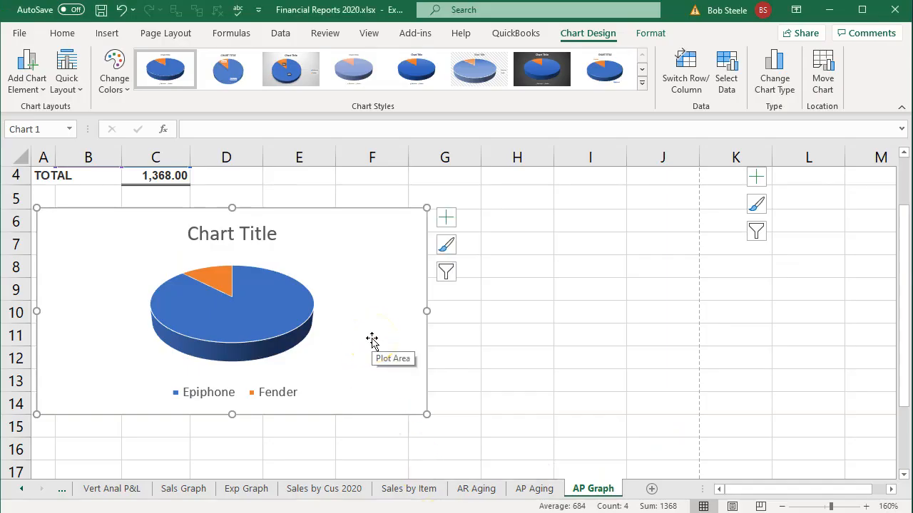
Delete the title from the pie chart.
click(245, 231)
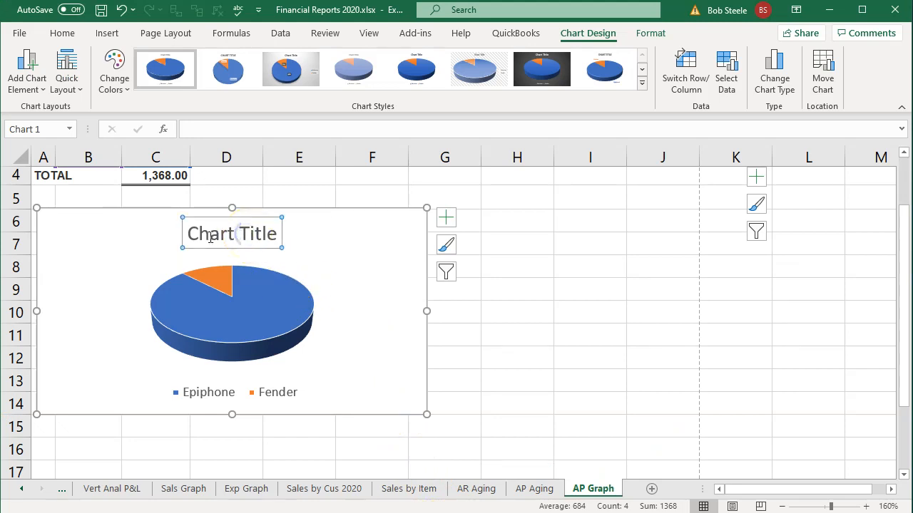
click(256, 241)
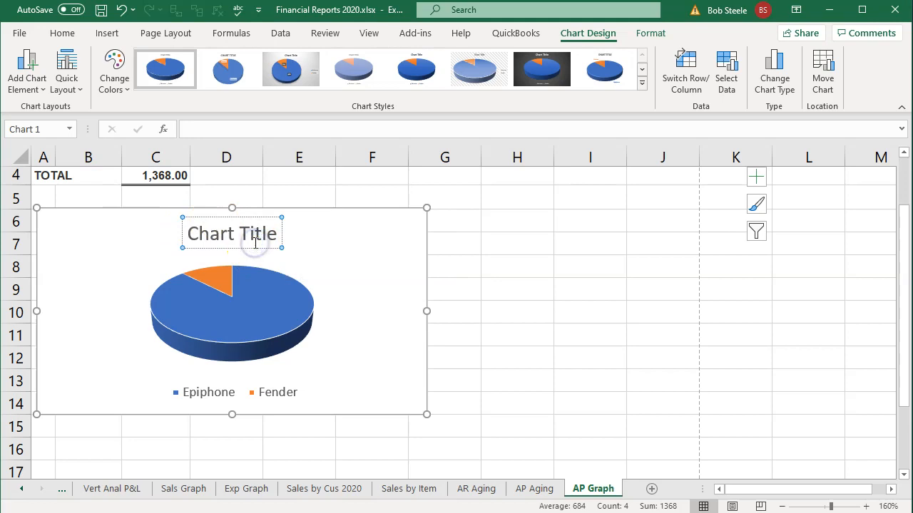
key(BackSpace)
click(277, 234)
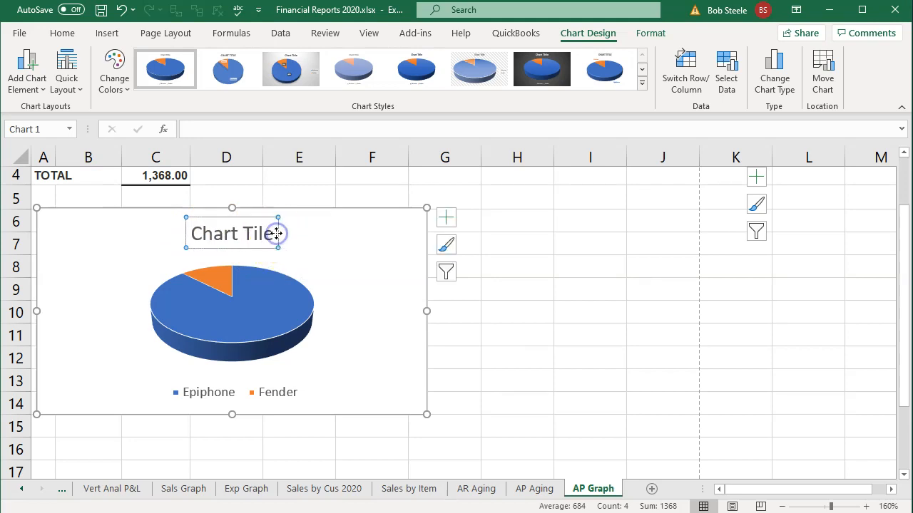
key(Delete)
Insert a screen clipping of the QuickBooks Accounts Payable by Vendor pie at B49 and shrink it to end within column J.
scroll(352, 400, down, 1)
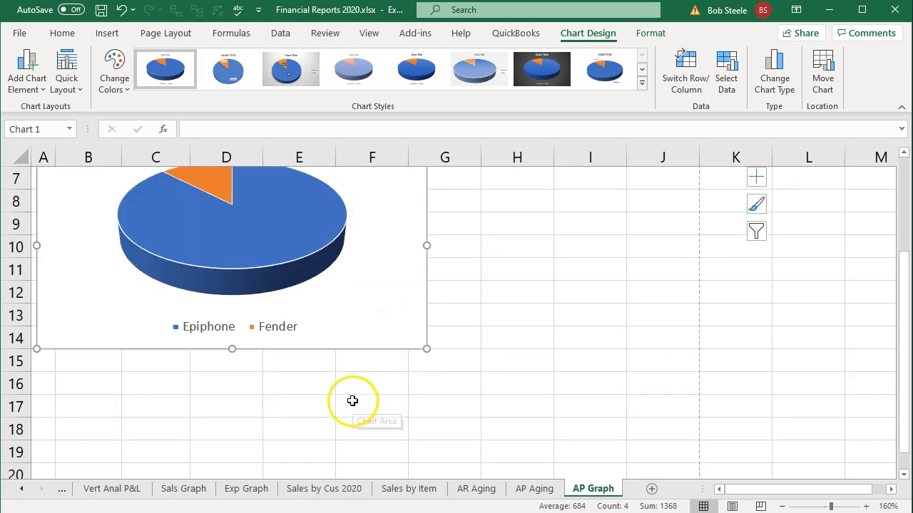
scroll(352, 401, down, 13)
scroll(322, 385, up, 8)
scroll(323, 383, down, 5)
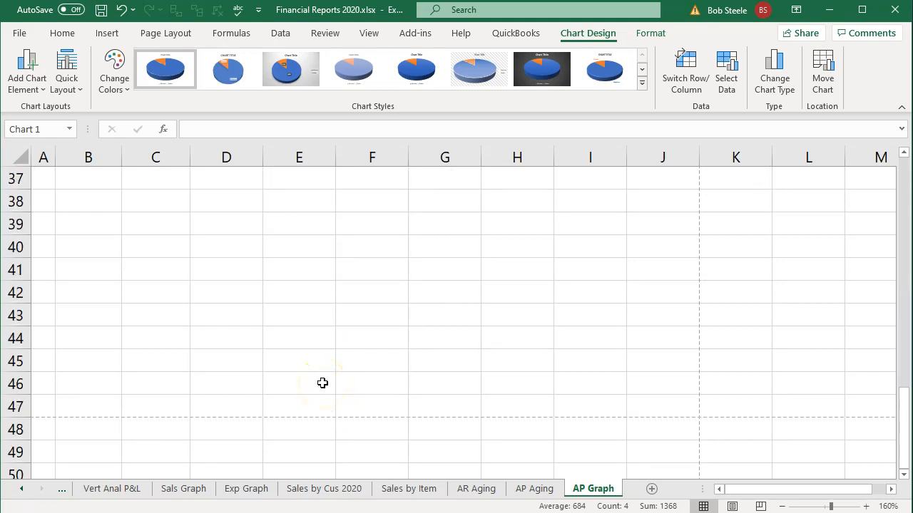
scroll(323, 383, down, 2)
click(78, 314)
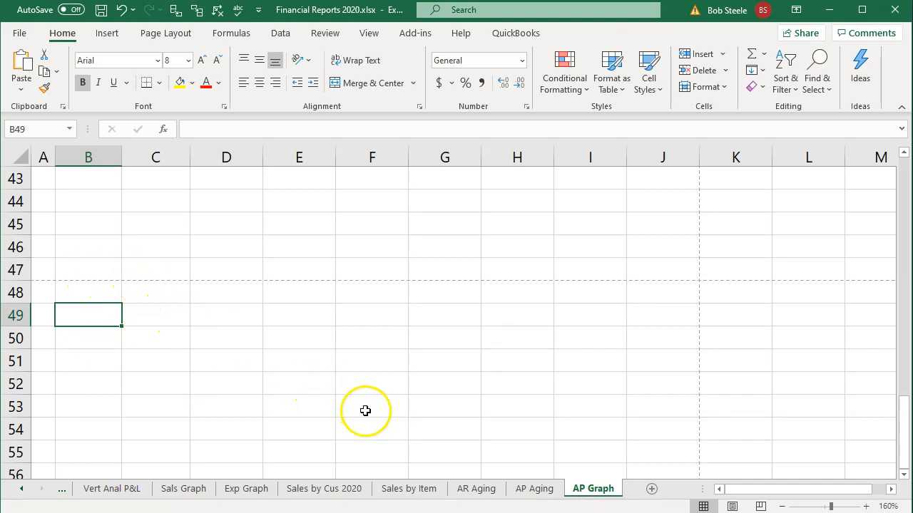
click(105, 34)
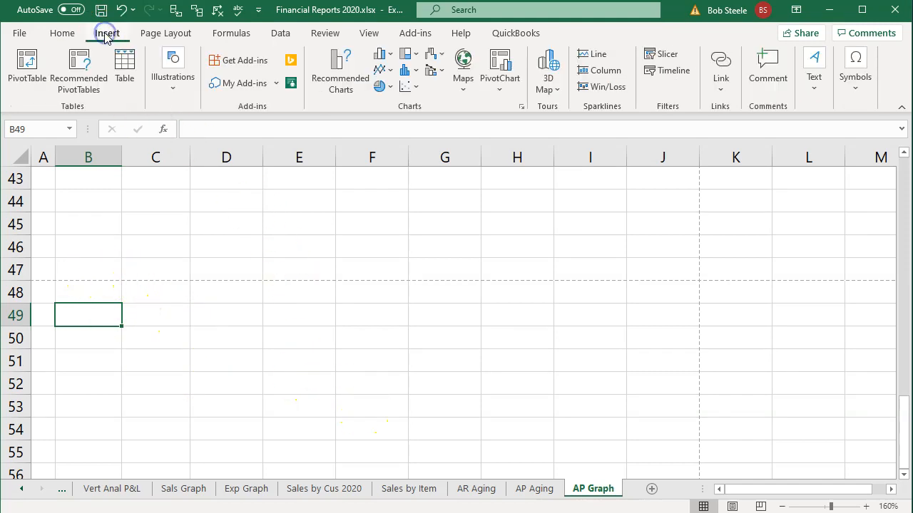
click(170, 83)
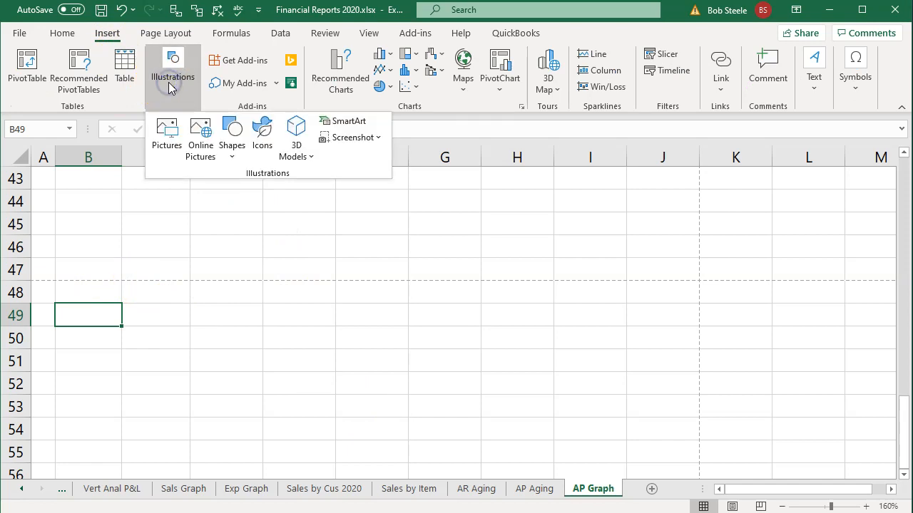
click(348, 139)
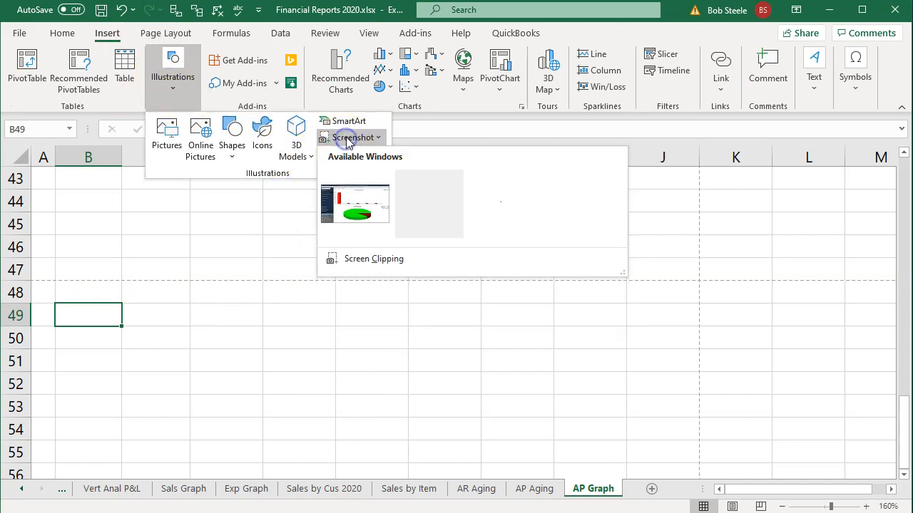
click(373, 261)
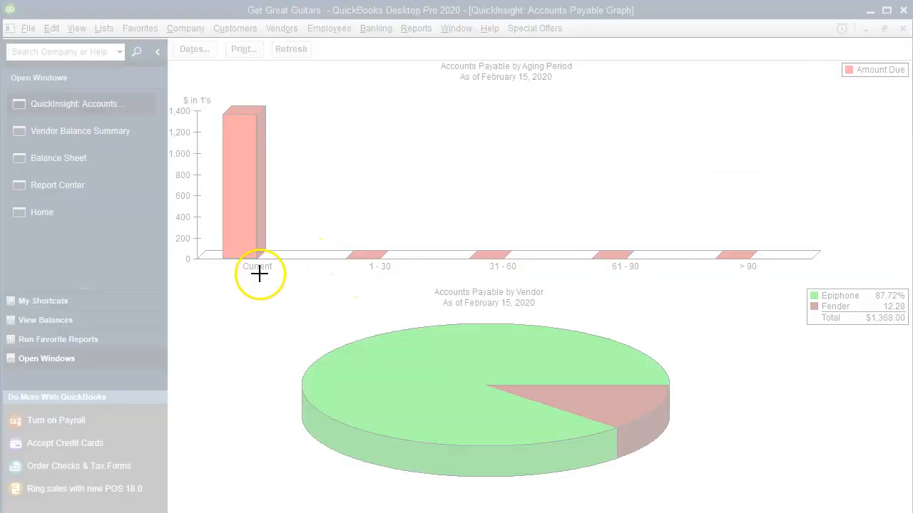
drag(260, 274, 693, 479)
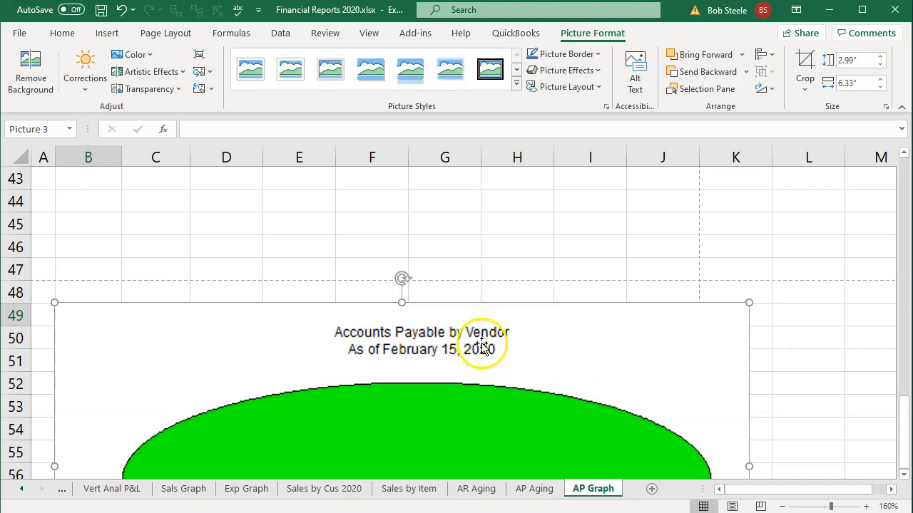
scroll(483, 347, down, 4)
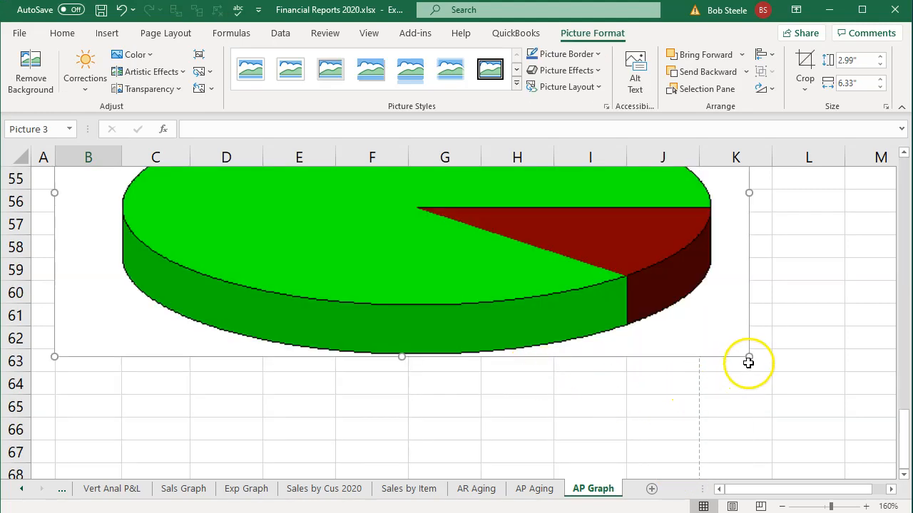
drag(746, 357, 676, 328)
Insert a screen clipping of the vendor percentage legend at B63 and enlarge it to about 0.92" by 2.4".
click(114, 367)
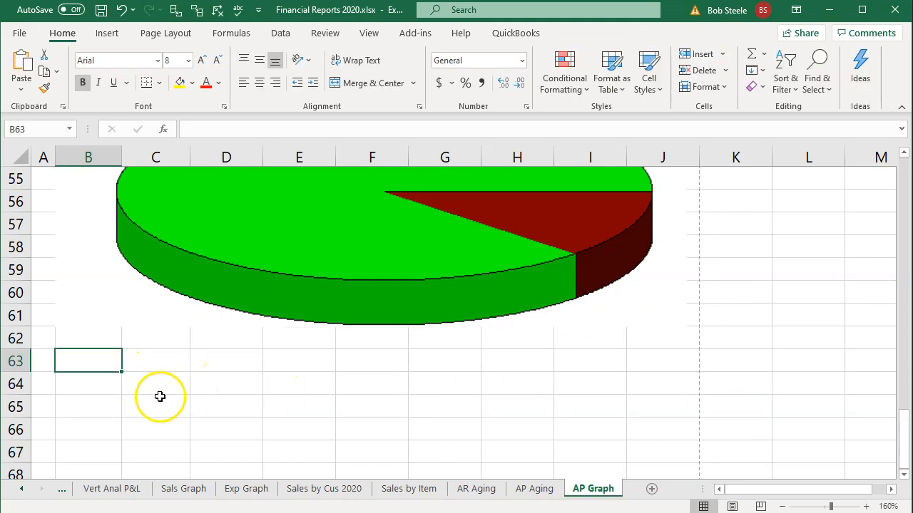
click(107, 33)
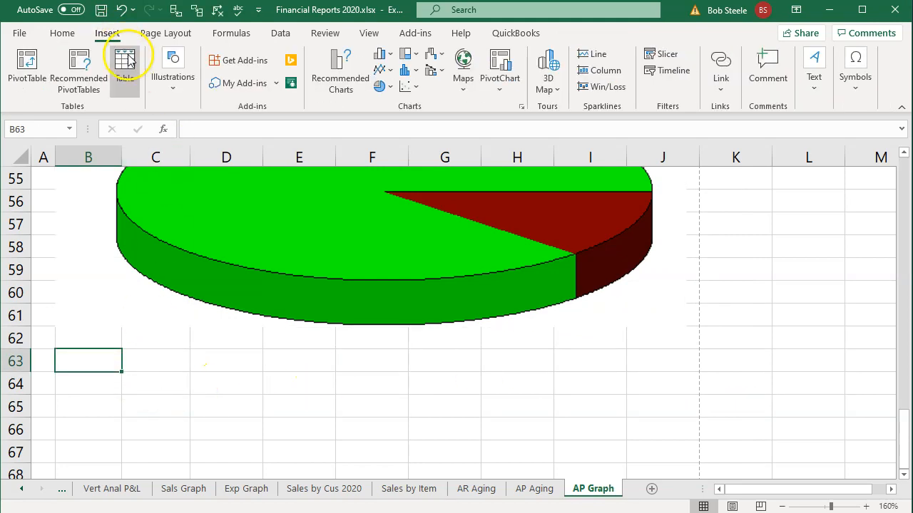
click(162, 82)
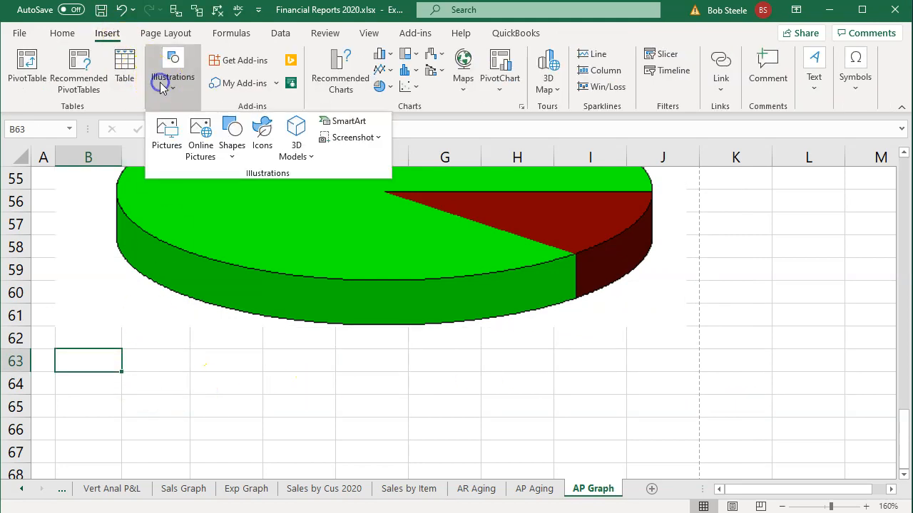
click(334, 137)
click(372, 266)
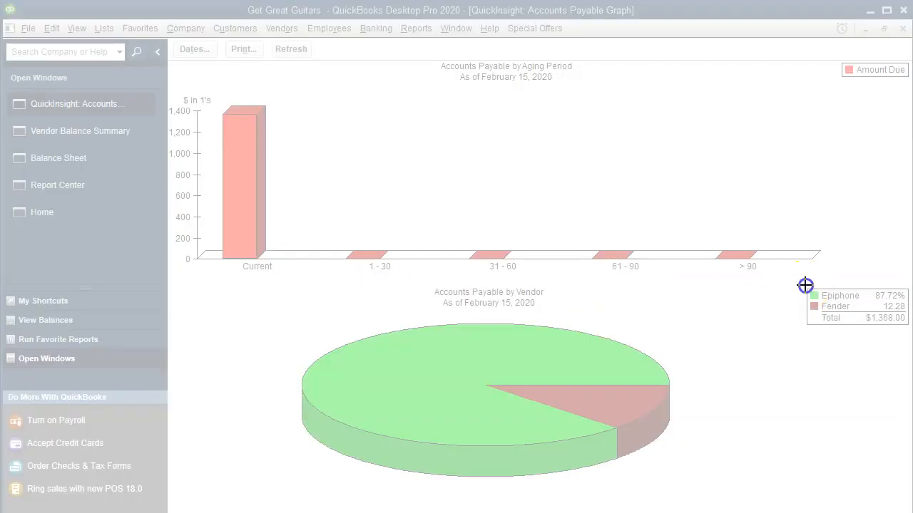
drag(806, 287, 909, 327)
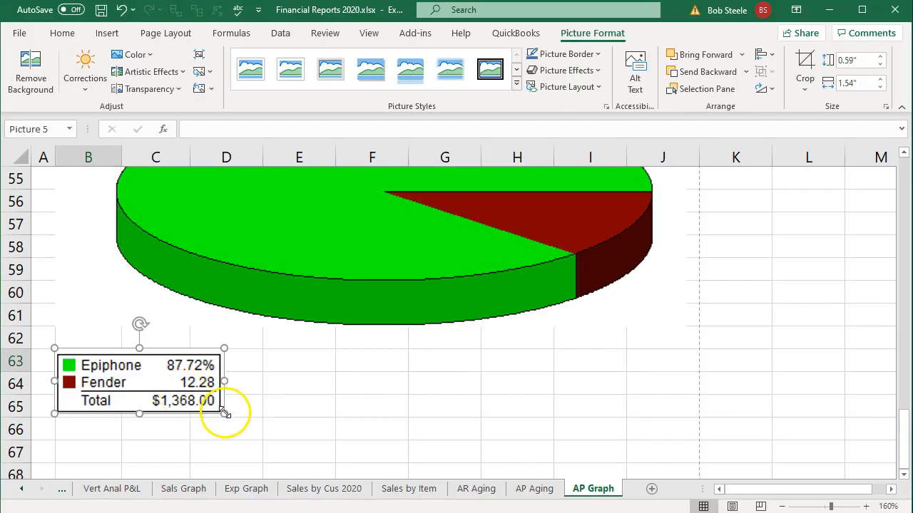
drag(225, 412, 316, 448)
Switch to QuickBooks and print the Accounts Payable Graph with CutePDF Writer in portrait orientation.
scroll(332, 388, up, 11)
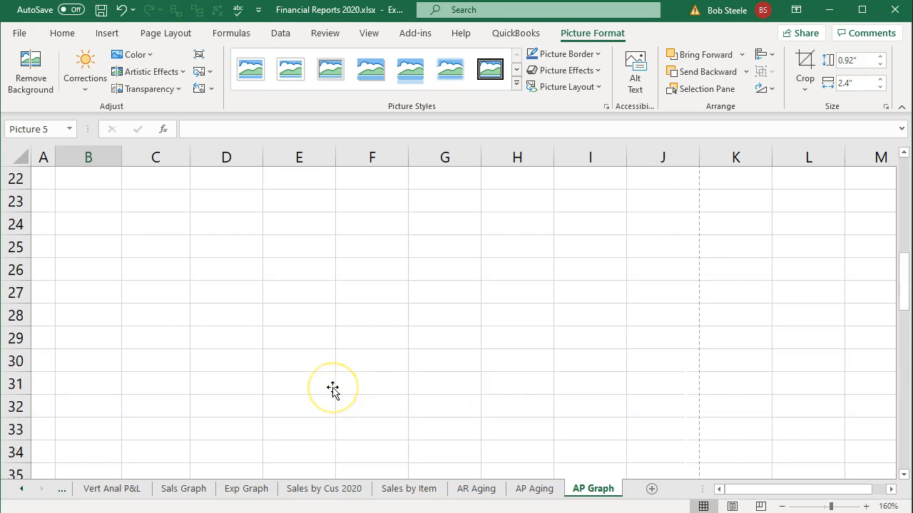
scroll(332, 388, up, 7)
mouse_move(335, 388)
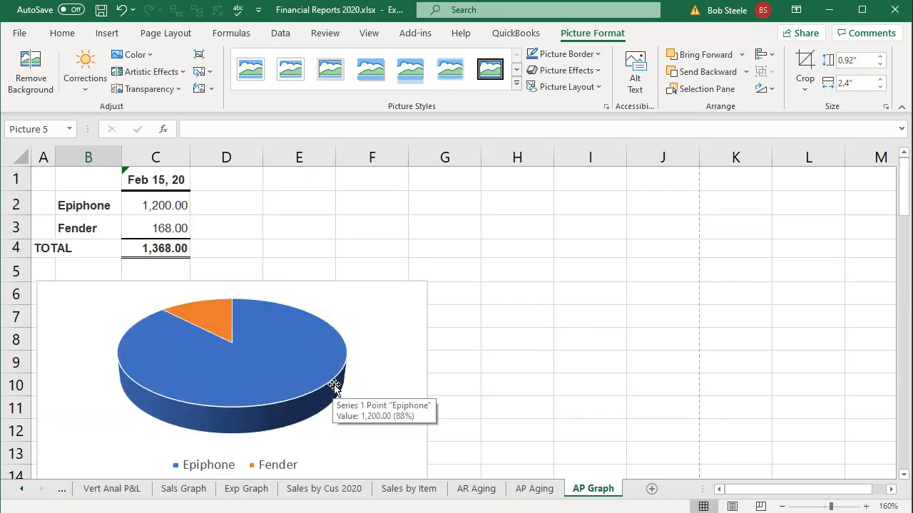
click(598, 495)
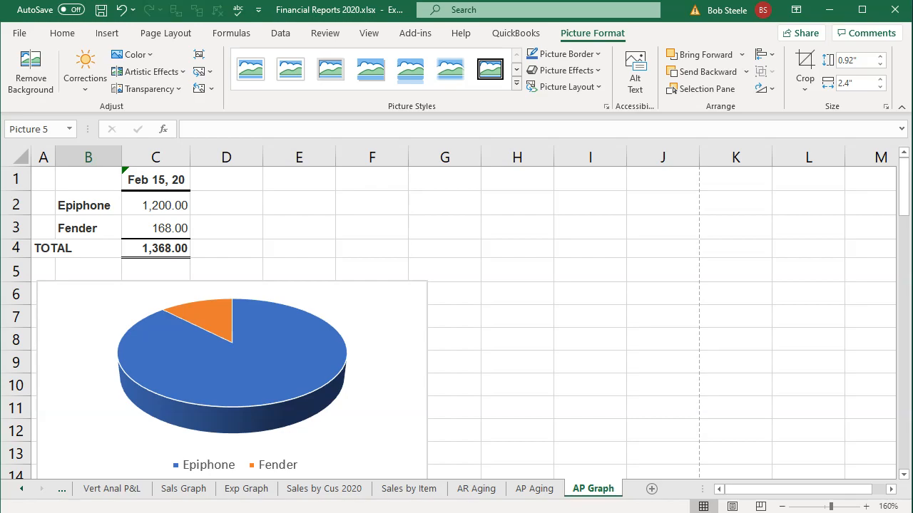
key(alt+Tab)
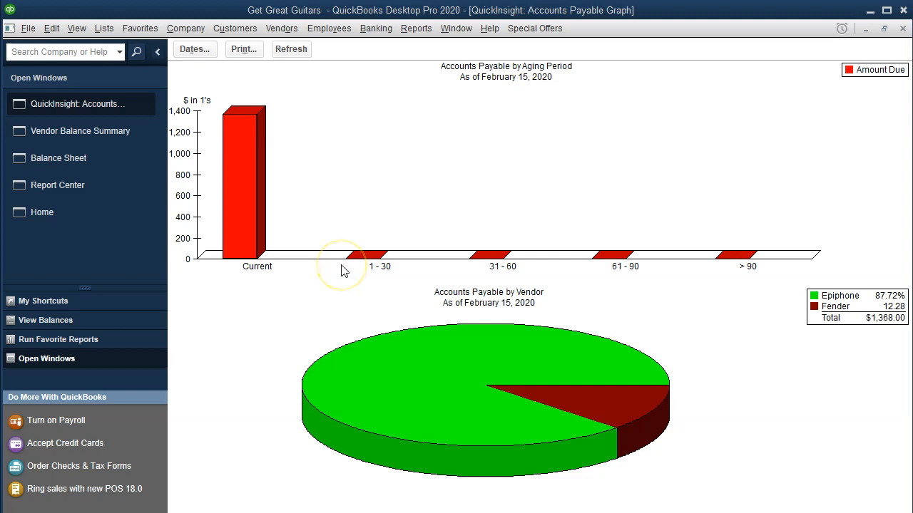
click(246, 54)
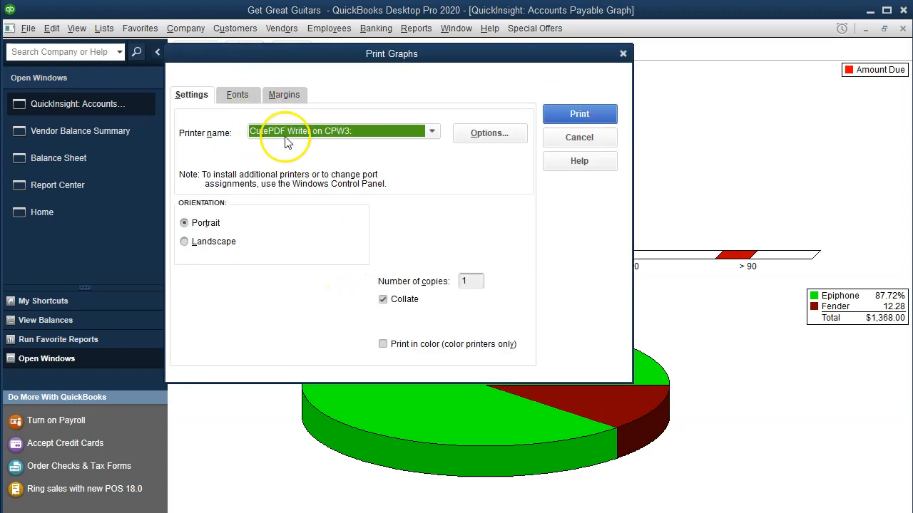
click(568, 114)
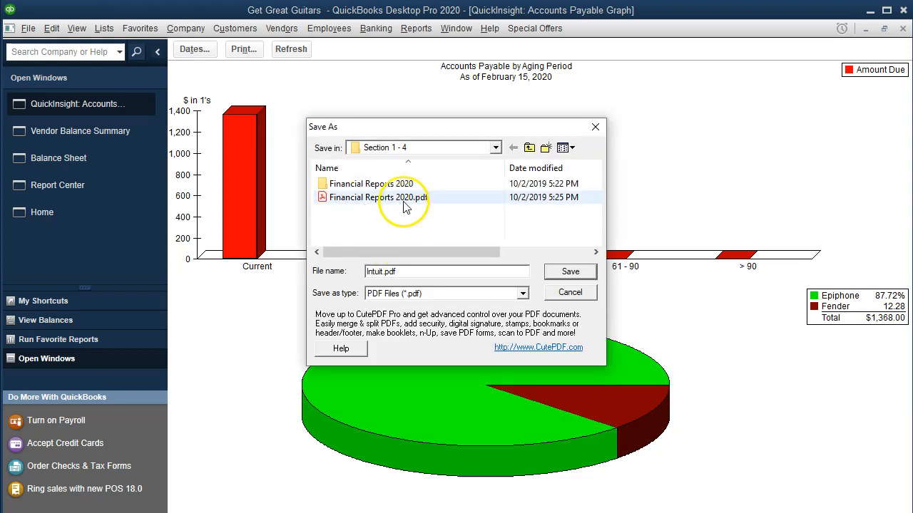
Save the graph PDF as AP Graph 02.15.20.pdf in the Financial Reports 2020 folder.
double_click(387, 187)
click(380, 271)
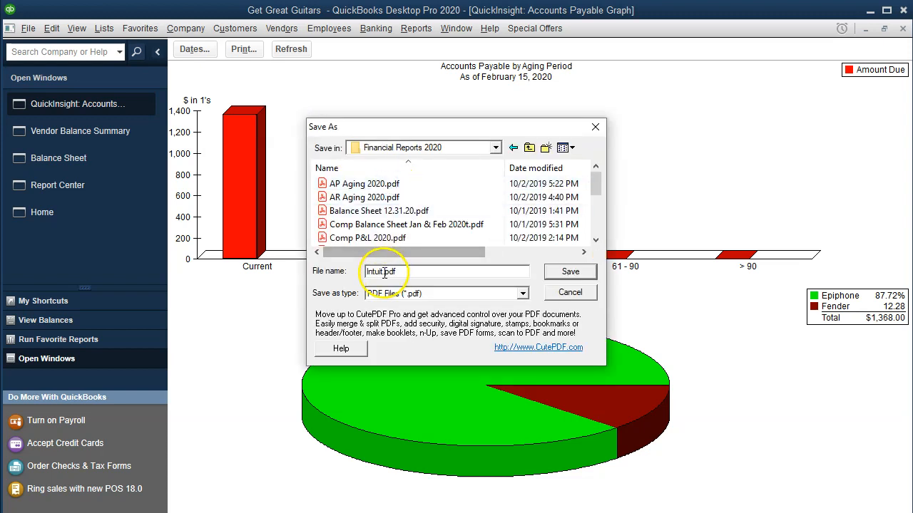
key(BackSpace)
key(BackSpace)
key(BackSpace)
key(BackSpace)
key(BackSpace)
key(BackSpace)
text(AP Graph 02.15.20)
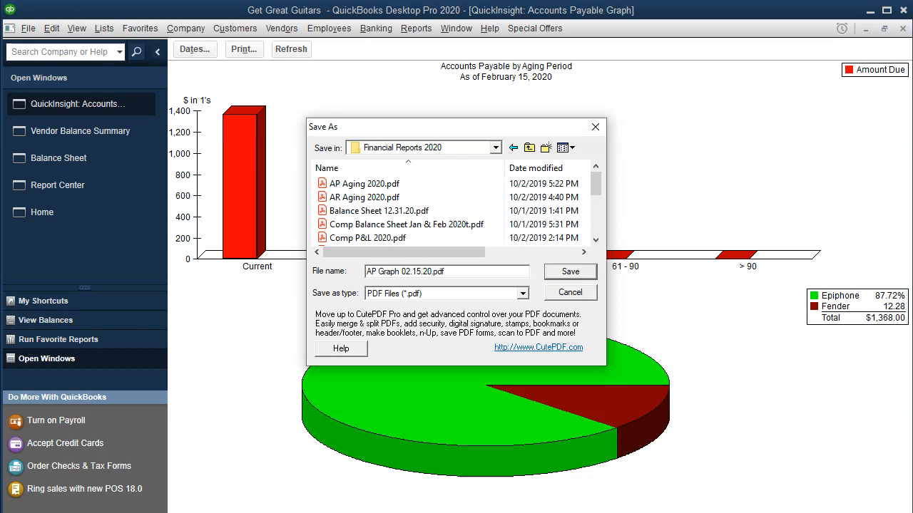
click(570, 271)
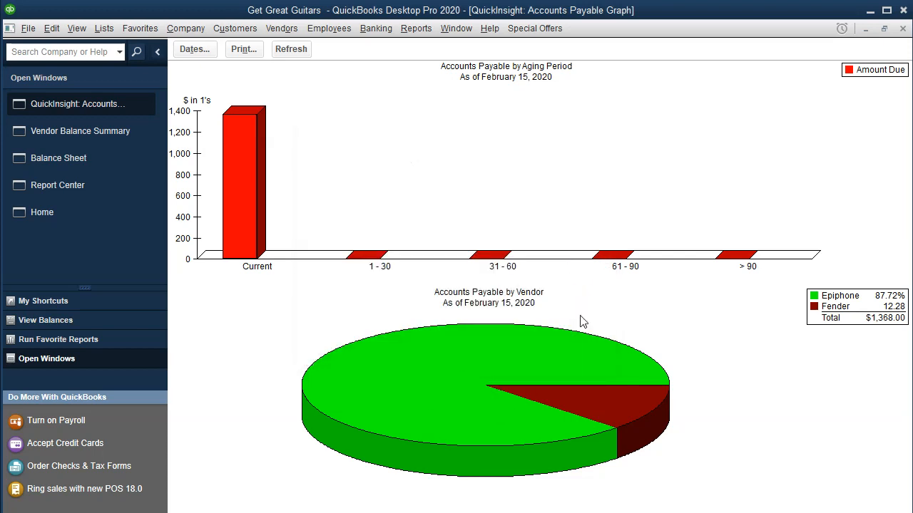
click(599, 360)
Switch to the Financial Reports 2020 workbook in Excel and print the entire workbook with CutePDF Writer.
click(431, 496)
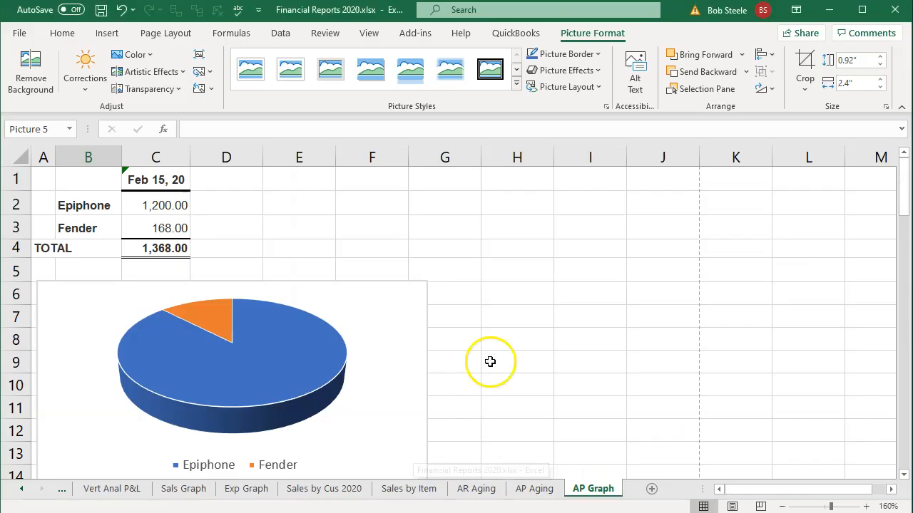
click(492, 323)
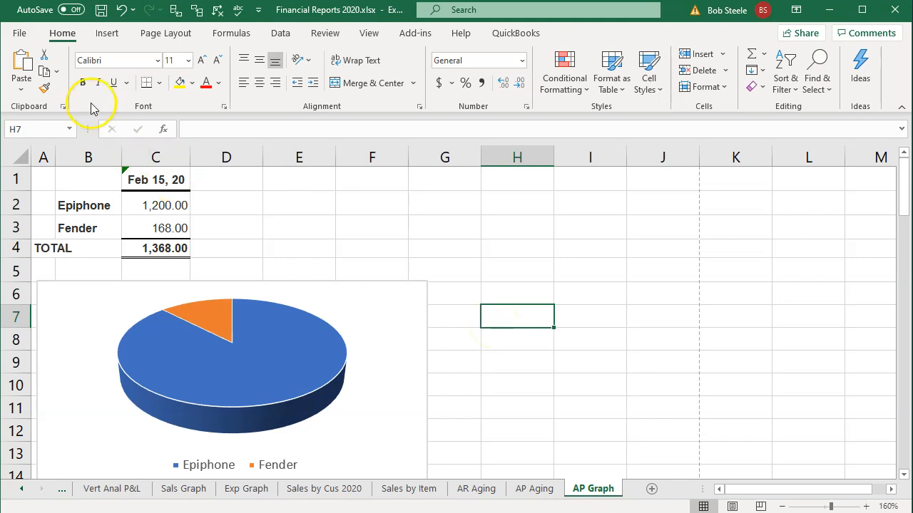
click(19, 33)
click(48, 254)
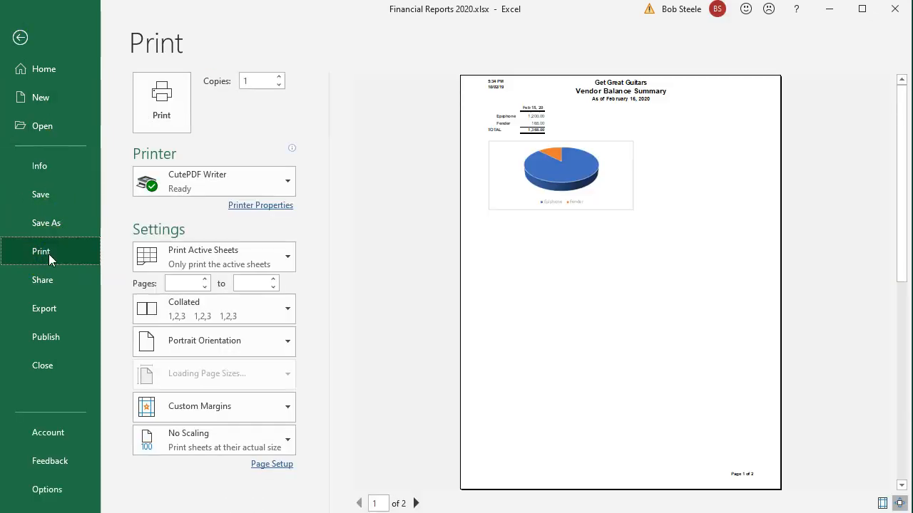
click(228, 254)
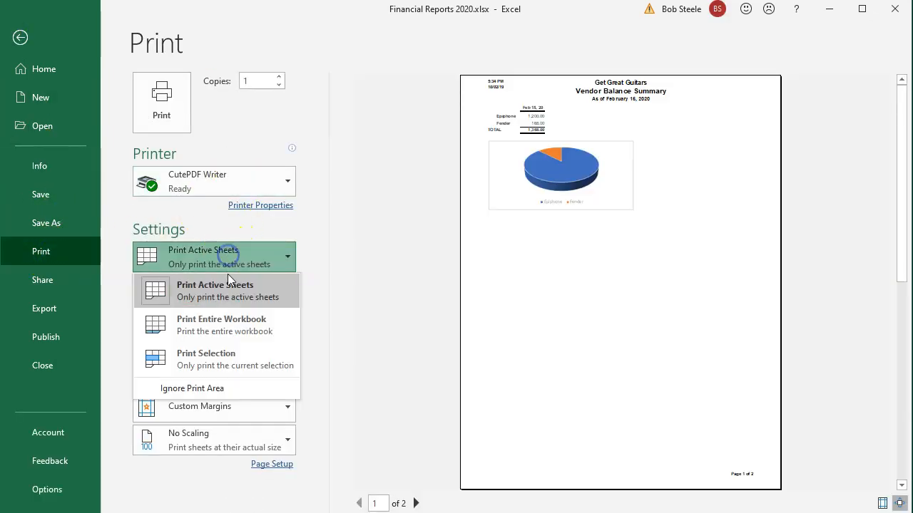
click(228, 330)
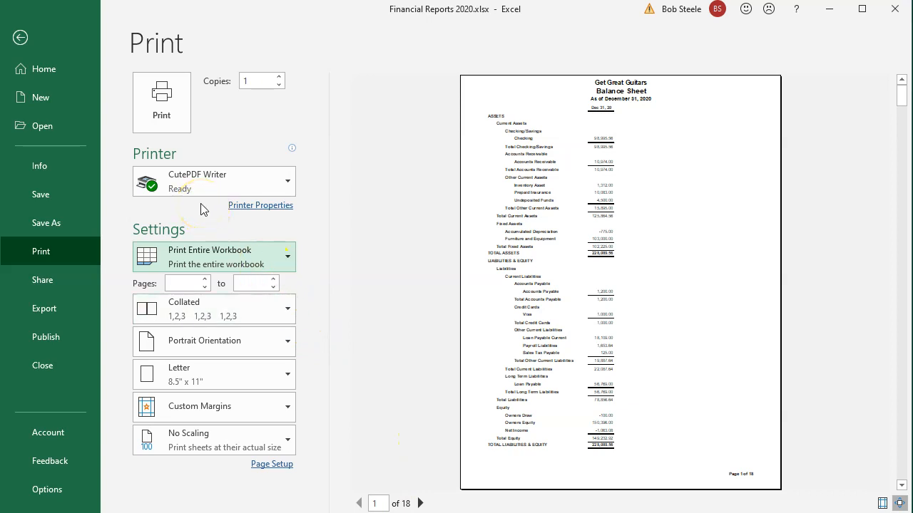
click(174, 107)
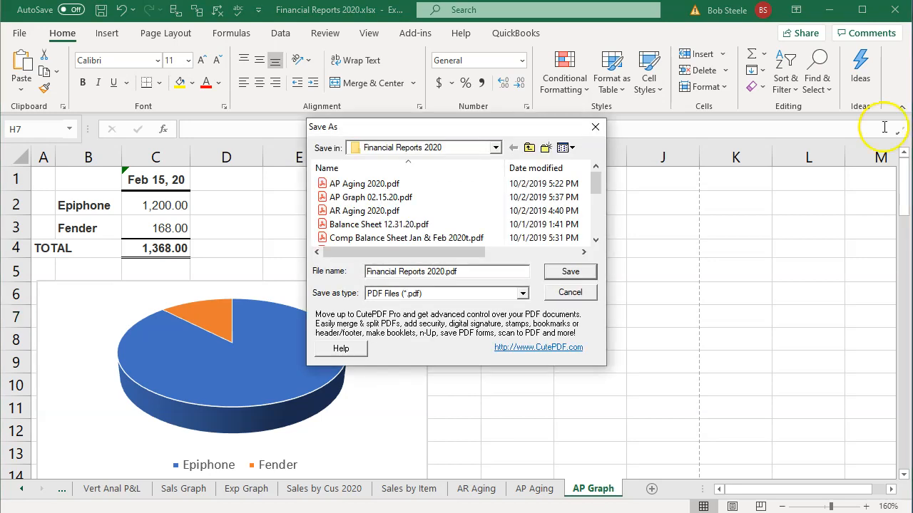
Save the workbook printout in the Section 1 - 4 folder, replacing the existing Financial Reports 2020.pdf.
click(496, 147)
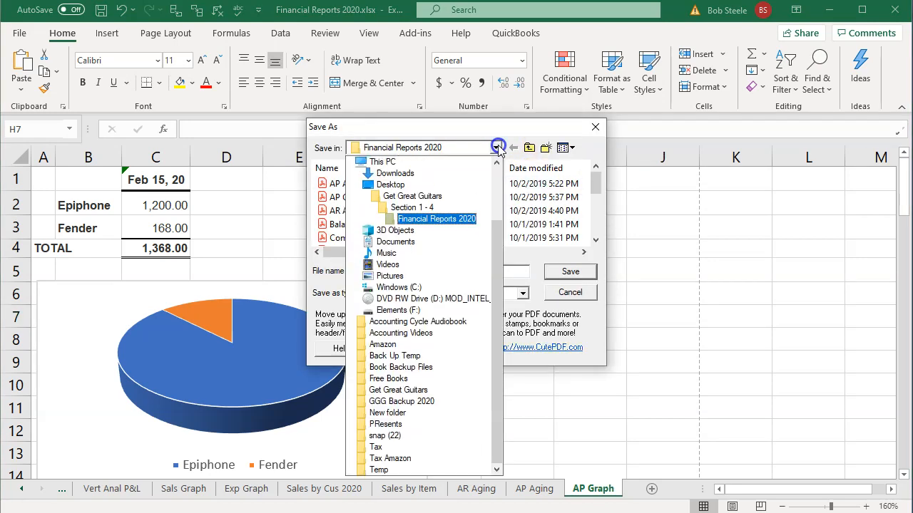
click(420, 209)
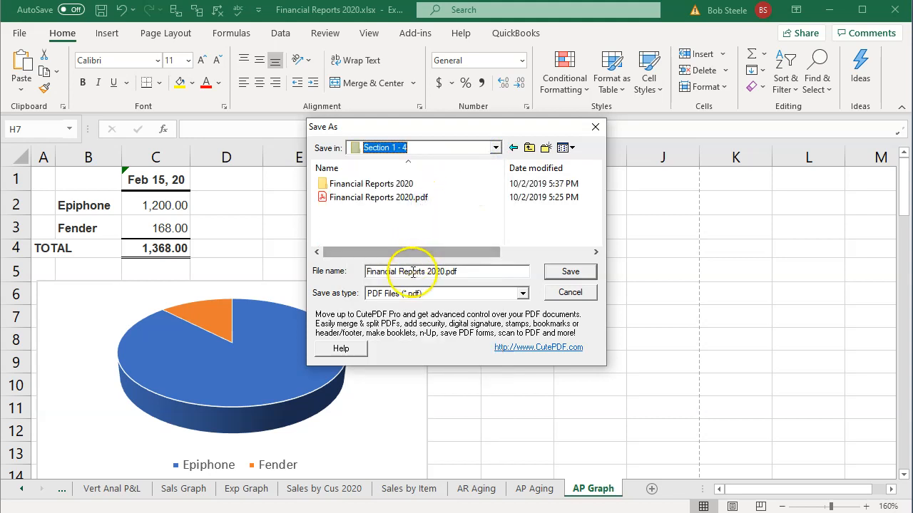
click(348, 197)
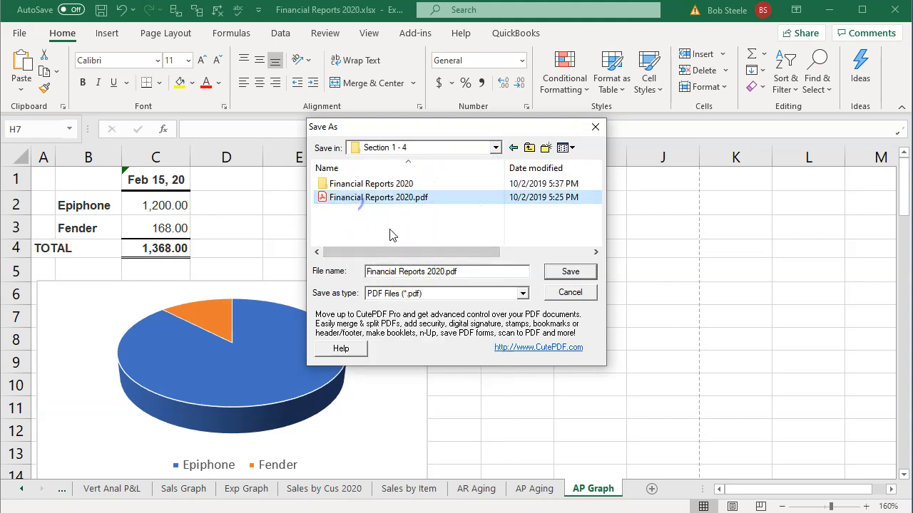
click(569, 272)
click(508, 252)
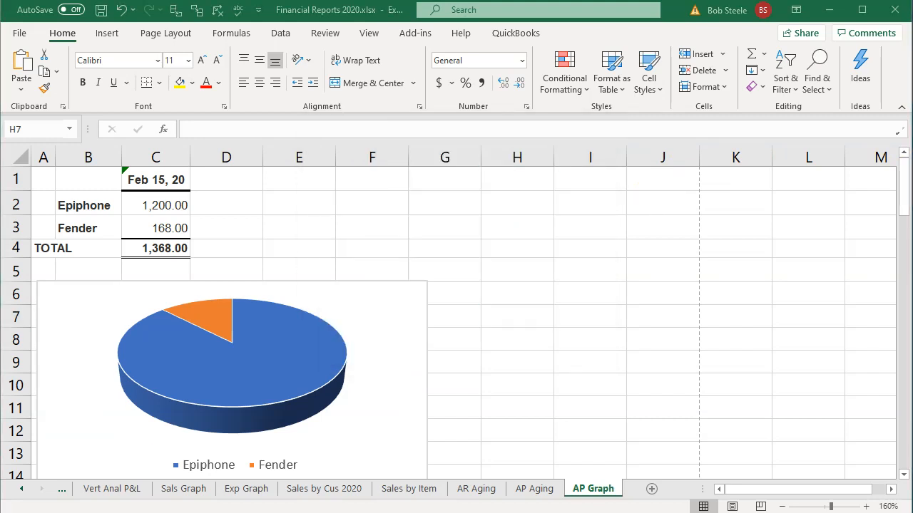
Switch to the Get Great Guitars folder in File Explorer and delete Financial Reports 2020.zip from Section 1 - 4.
key(alt+Tab)
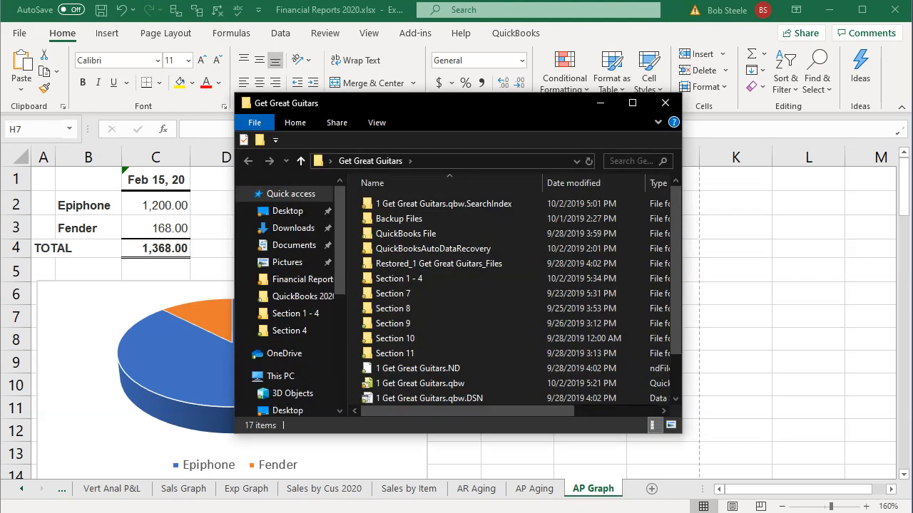
double_click(434, 277)
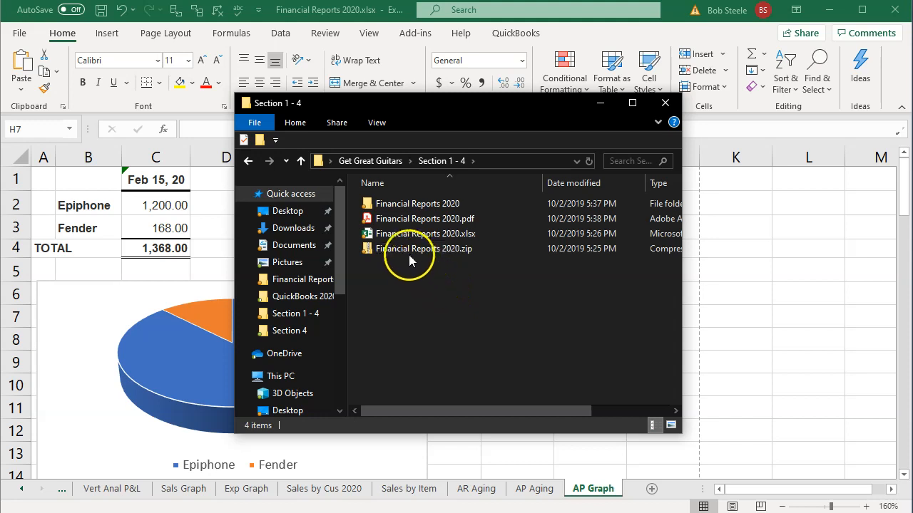
click(408, 251)
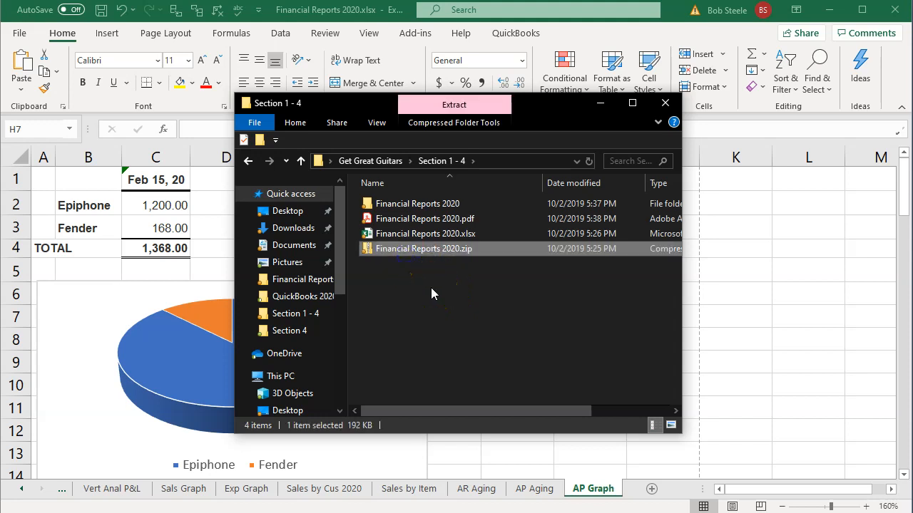
key(Delete)
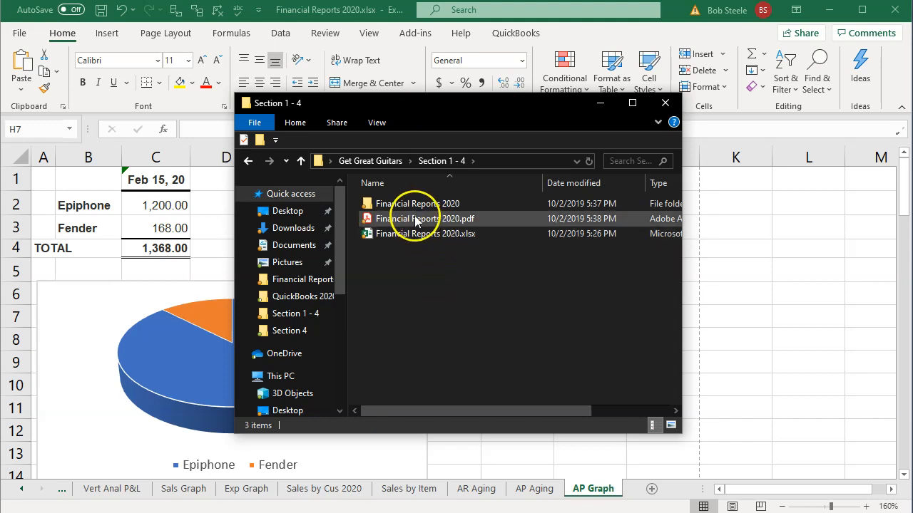
Check the PDFs inside the Financial Reports 2020 folder and compress that folder into a zip file in Section 1 - 4.
double_click(409, 205)
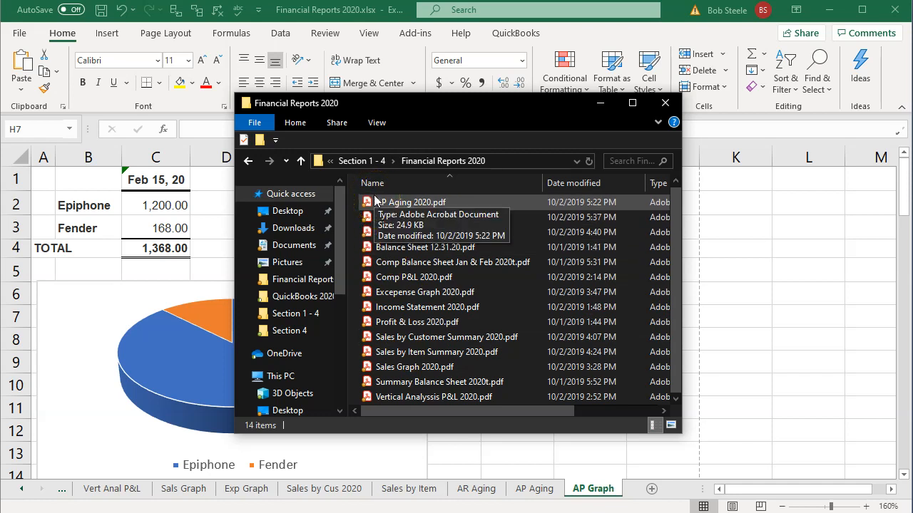
click(362, 159)
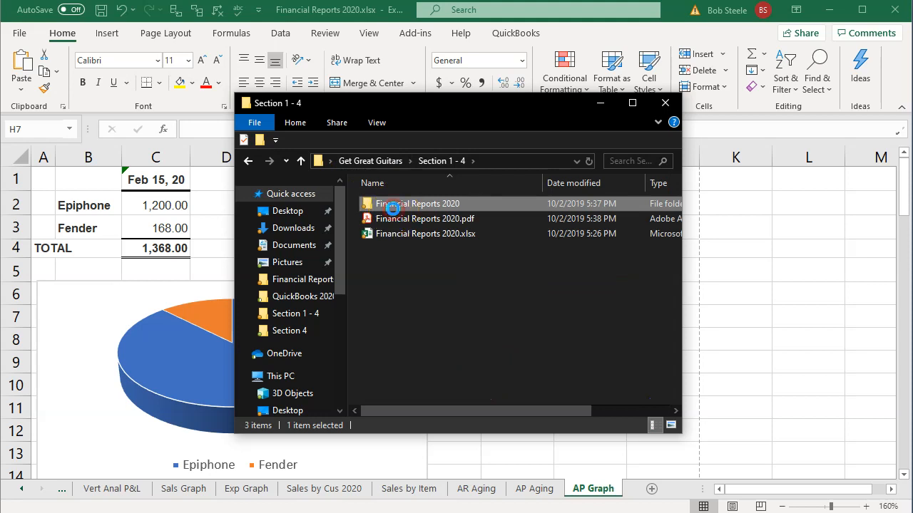
right_click(394, 211)
mouse_move(468, 449)
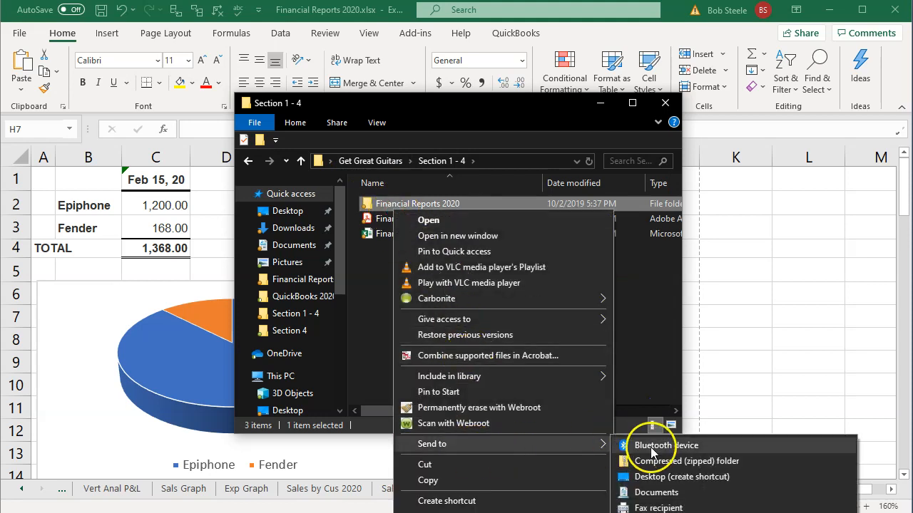
click(663, 403)
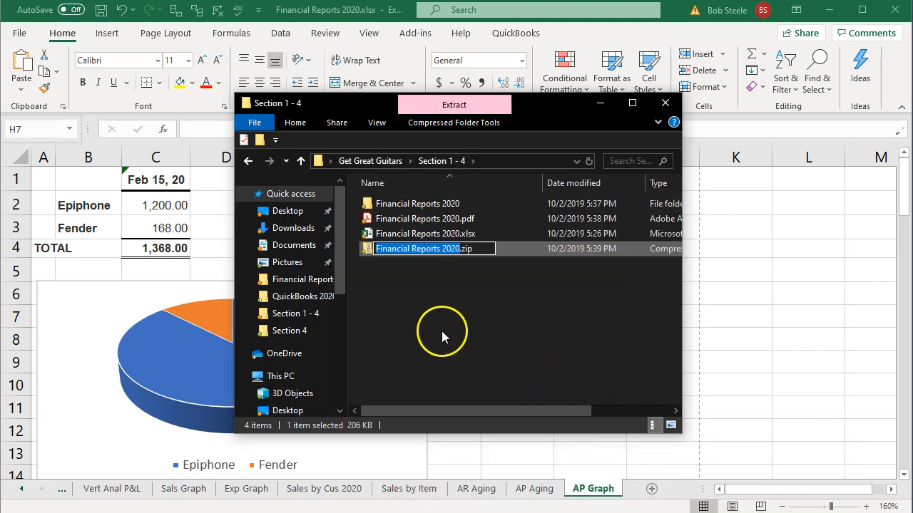
click(398, 238)
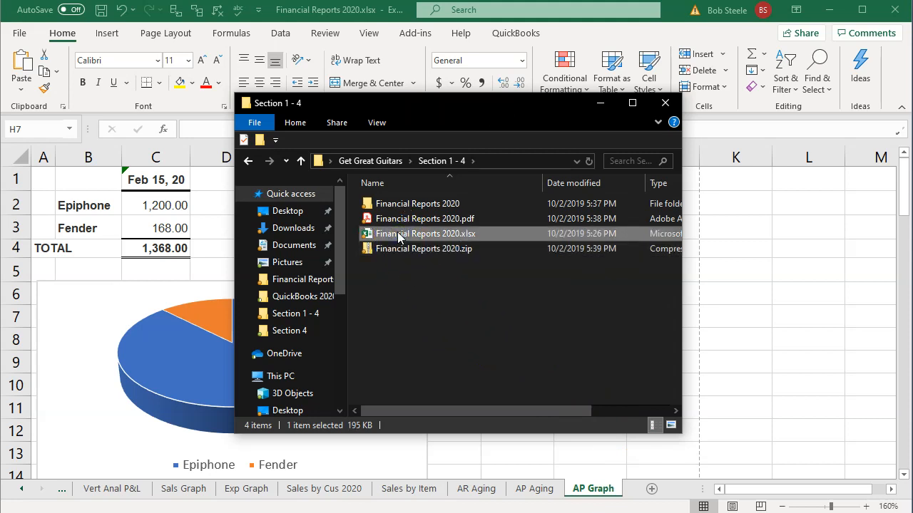
Open Financial Reports 2020.pdf from Section 1 - 4 in Acrobat Reader and collapse the tools pane.
click(397, 219)
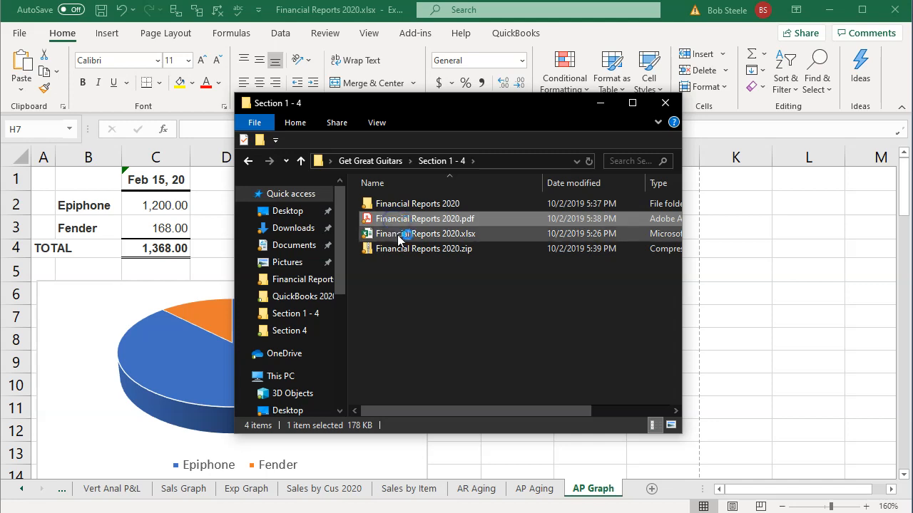
key(Return)
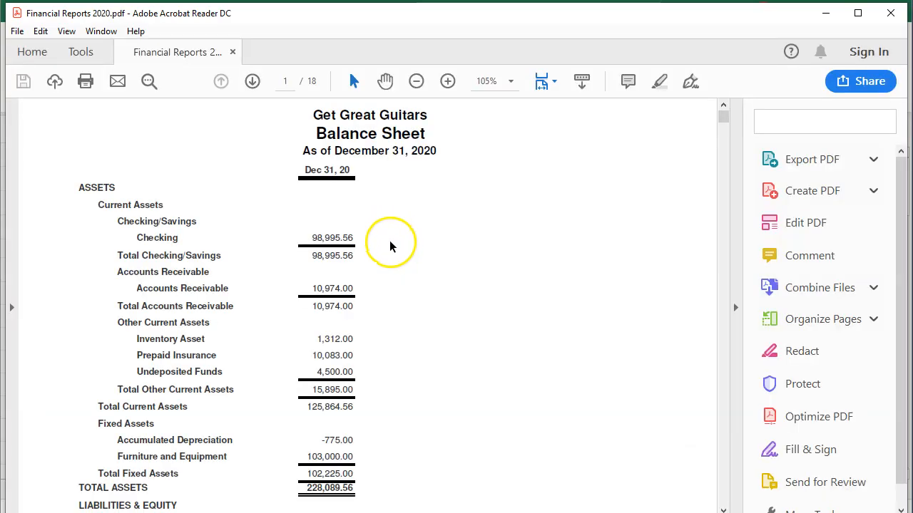
click(737, 308)
Review the pages of the combined financial reports PDF through to the Vendor Balance Summary charts on the last pages.
scroll(678, 308, down, 10)
scroll(677, 308, down, 15)
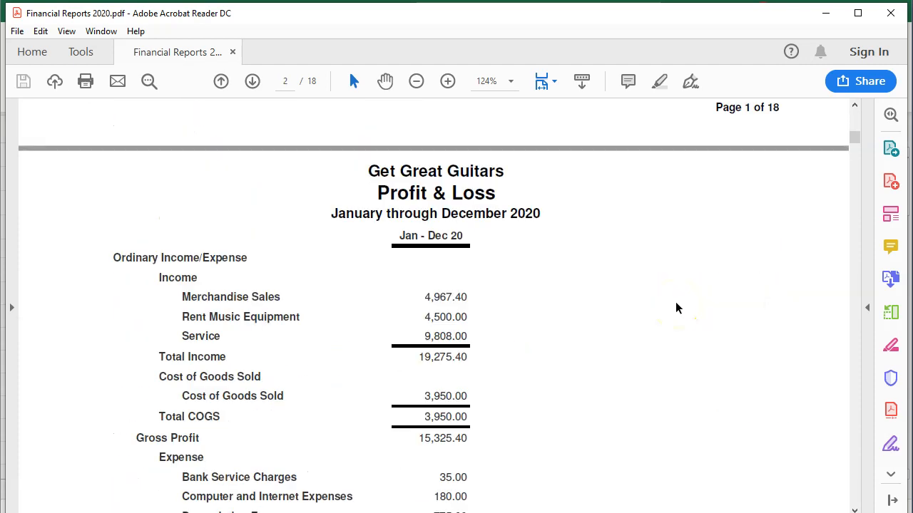
scroll(677, 308, down, 8)
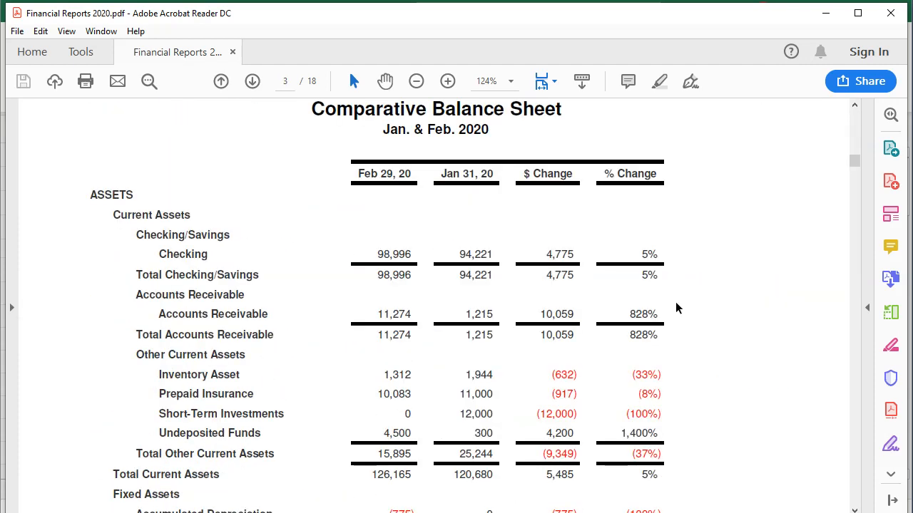
scroll(677, 308, down, 20)
scroll(678, 308, down, 20)
scroll(677, 308, down, 20)
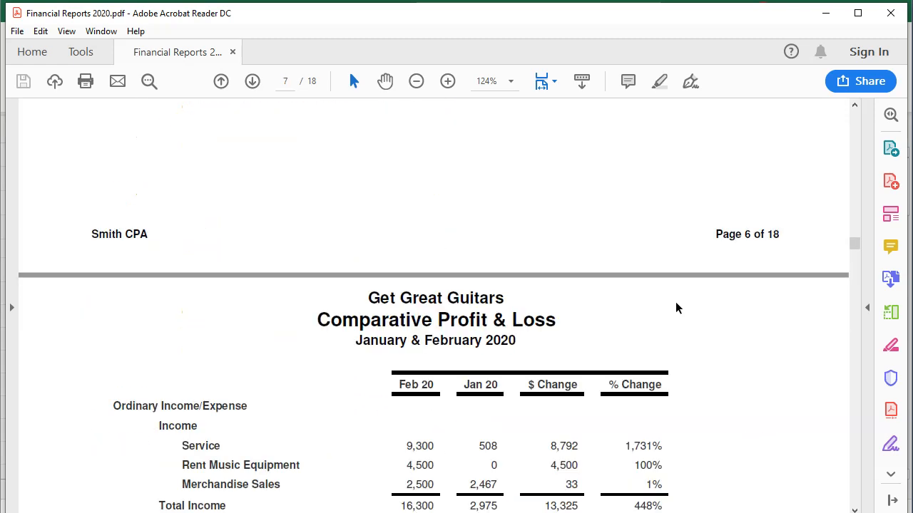
scroll(678, 308, down, 20)
scroll(678, 308, down, 20)
scroll(678, 308, down, 20)
scroll(678, 308, down, 20)
scroll(677, 308, down, 20)
scroll(677, 308, down, 10)
ctrl+scroll(677, 308, down, 2)
scroll(677, 306, down, 10)
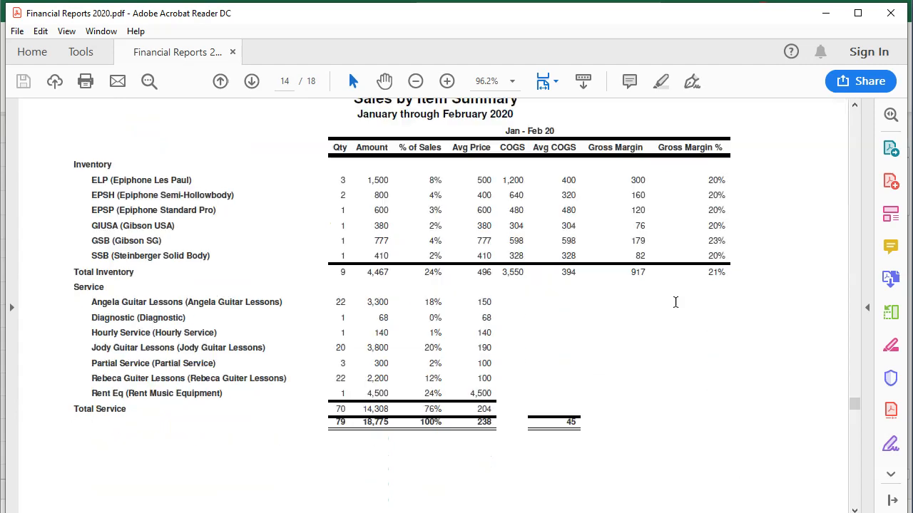
scroll(675, 302, down, 20)
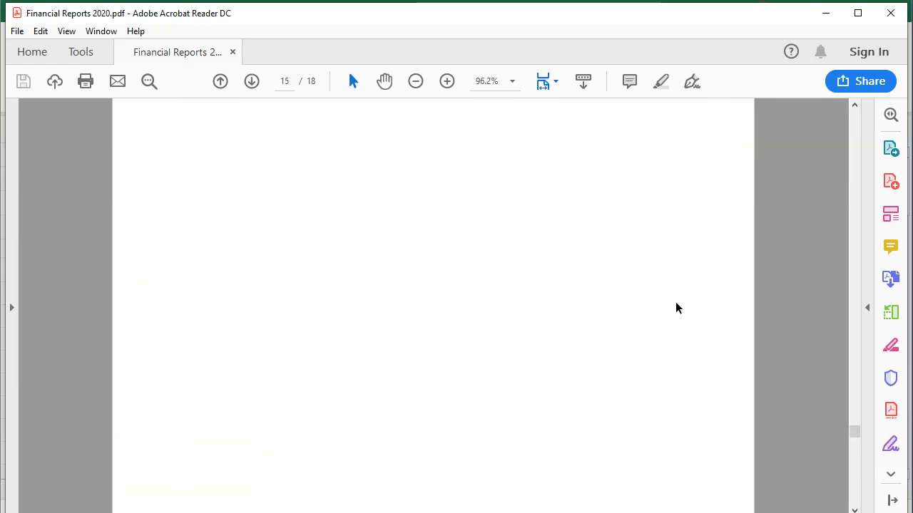
scroll(675, 302, down, 8)
scroll(675, 302, down, 20)
scroll(675, 302, down, 8)
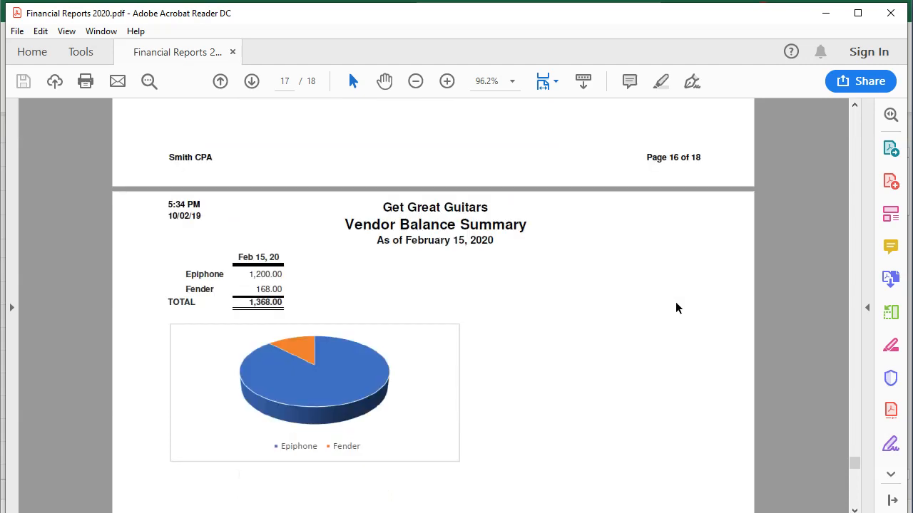
scroll(675, 302, down, 2)
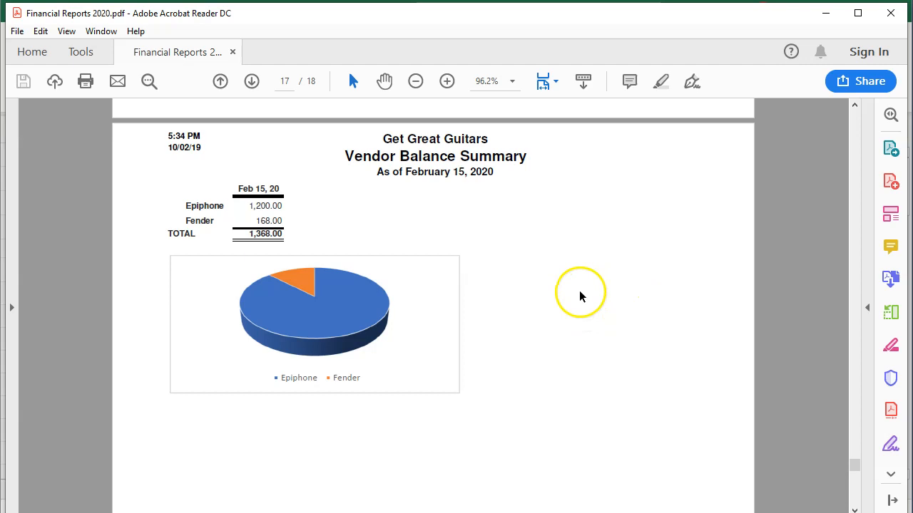
scroll(433, 323, down, 20)
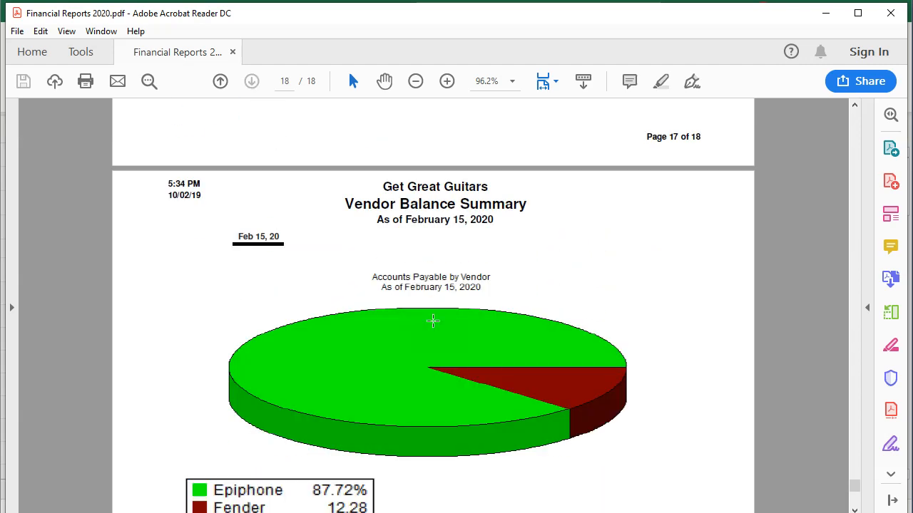
scroll(432, 322, down, 4)
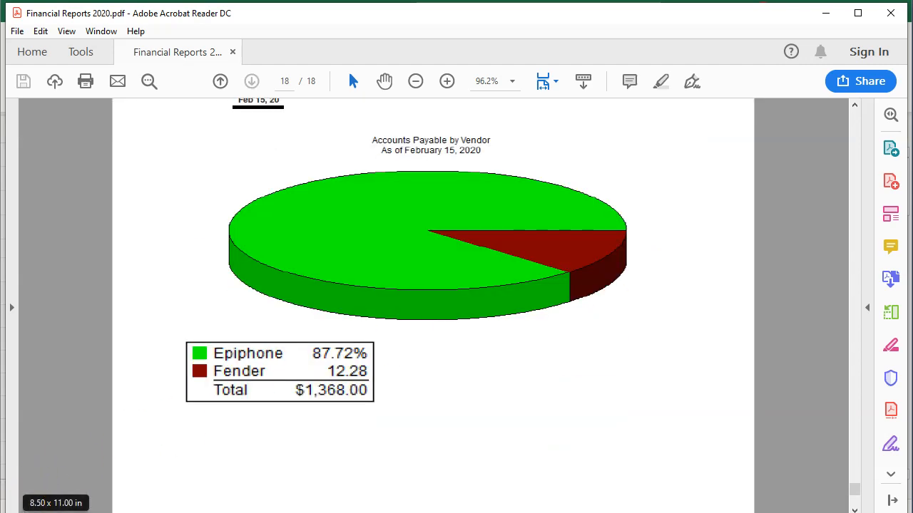